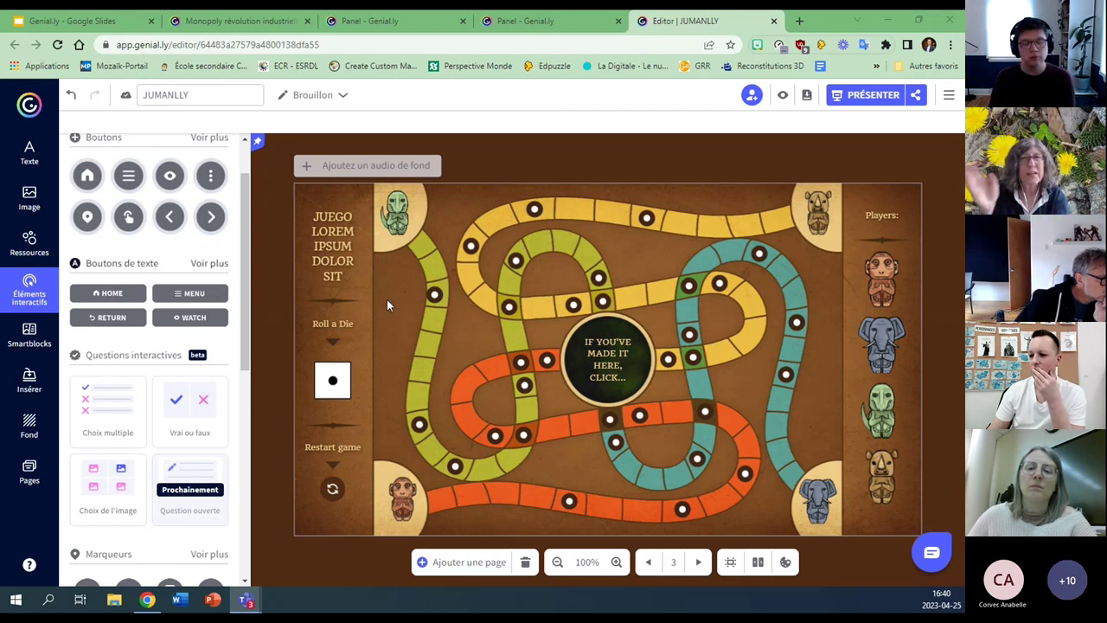
Insert a multiple-choice question on the game board page and move it toward the board's left side.
{"action": "left_click", "coordinate": [111, 411]}
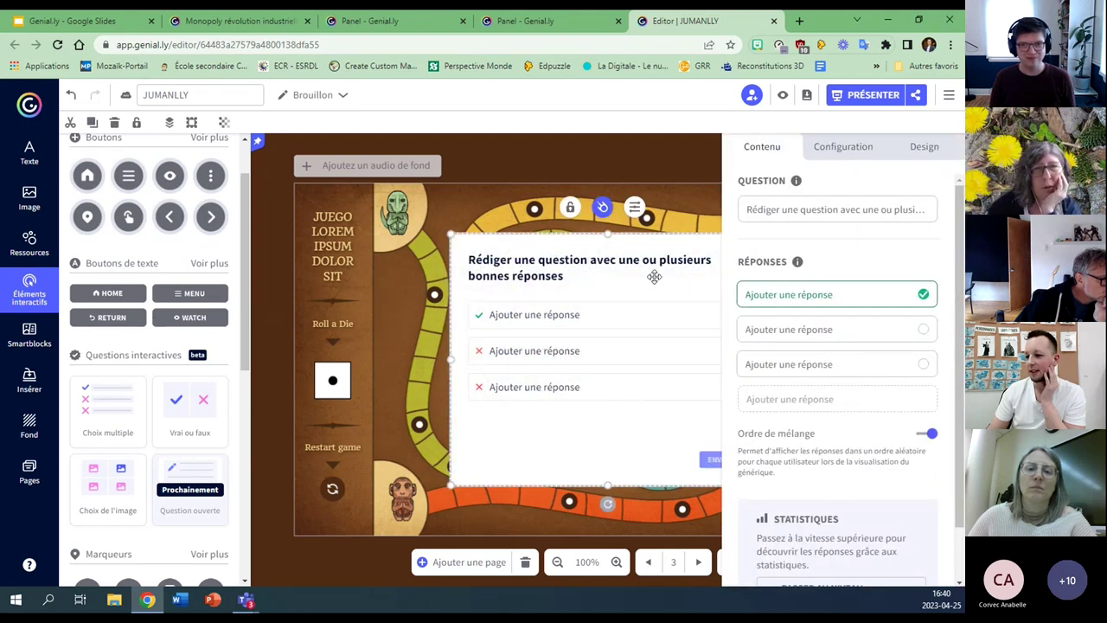
{"action": "left_click_drag", "start_coordinate": [650, 282], "coordinate": [571, 272]}
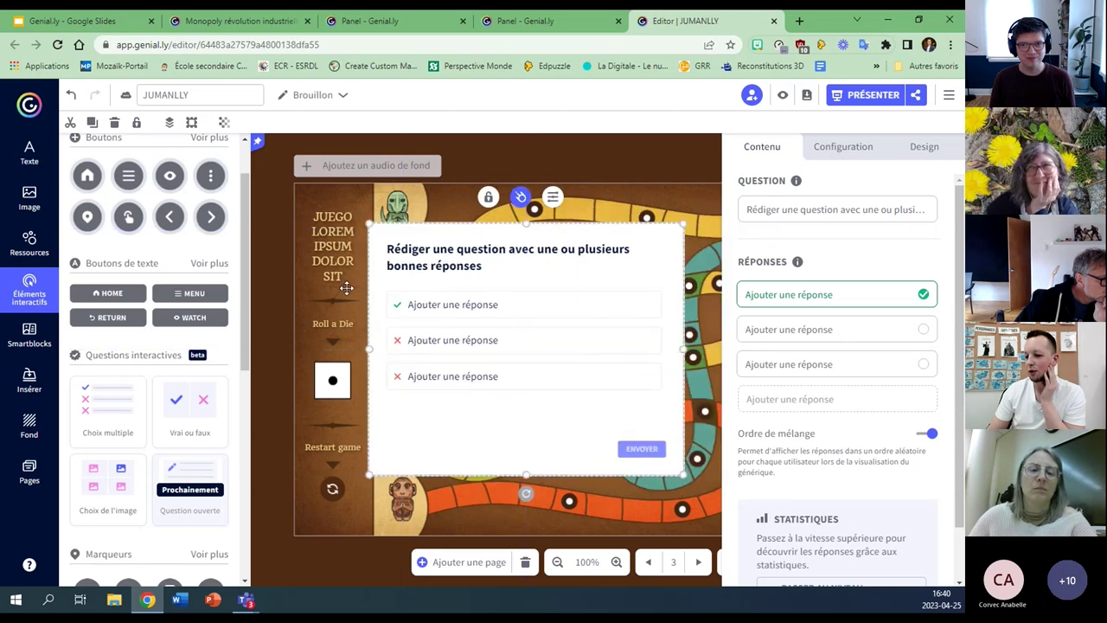
{"action": "left_click", "coordinate": [28, 290]}
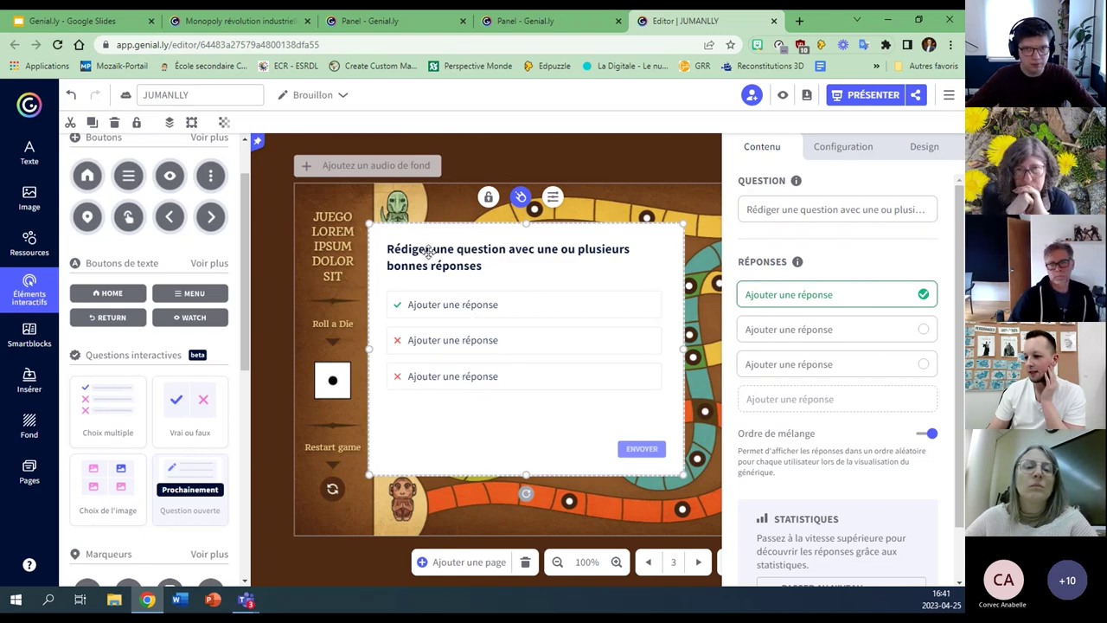
Set the question text to "Qu'est-ce que le transhumanisme ?".
{"action": "left_click", "coordinate": [746, 210]}
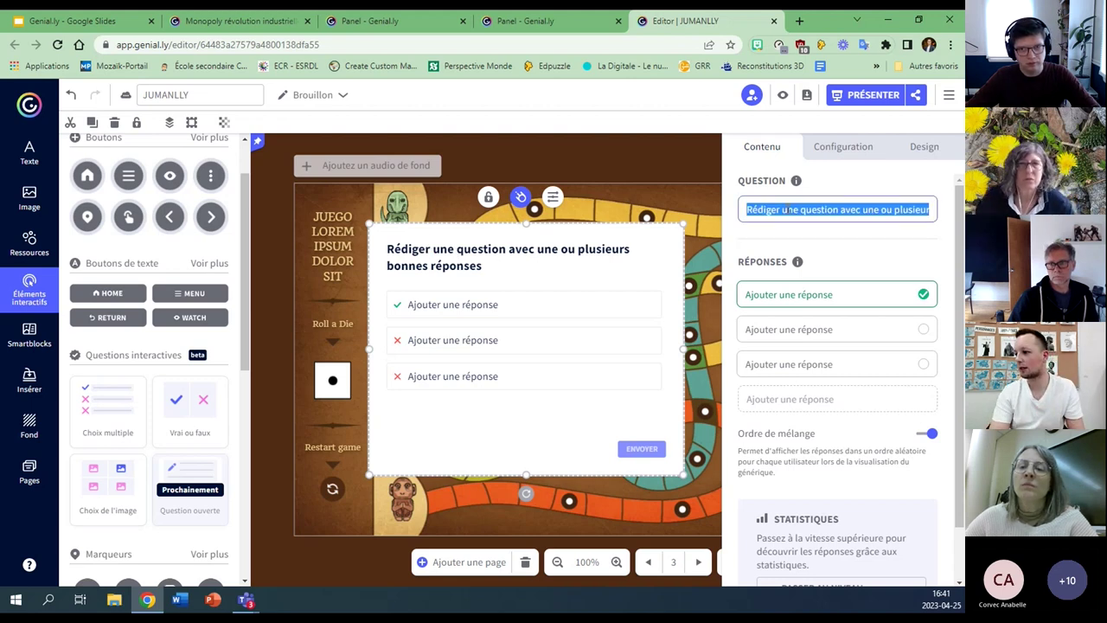
{"action": "key", "text": "BackSpace"}
{"action": "type", "text": "Qu'est"}
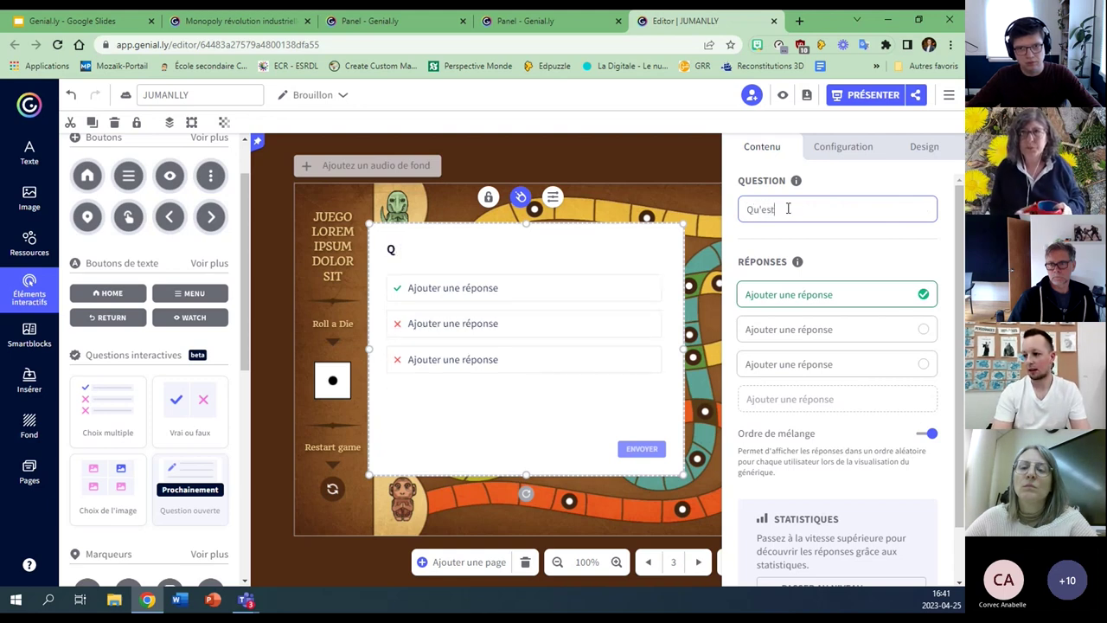
{"action": "type", "text": "-ce que le transhumanisme "}
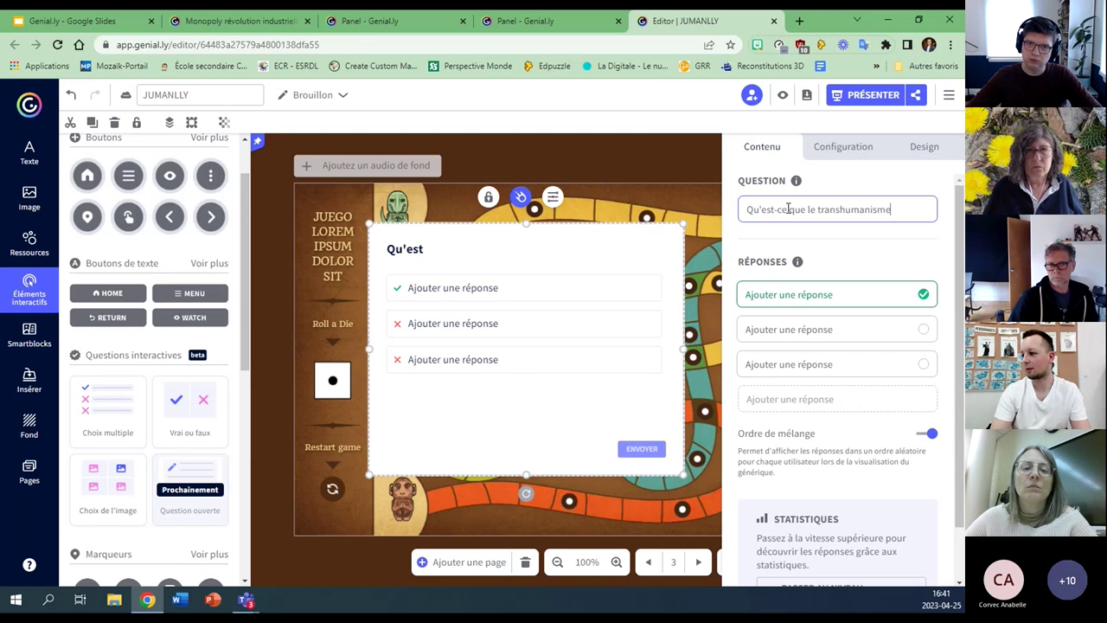
{"action": "type", "text": "?"}
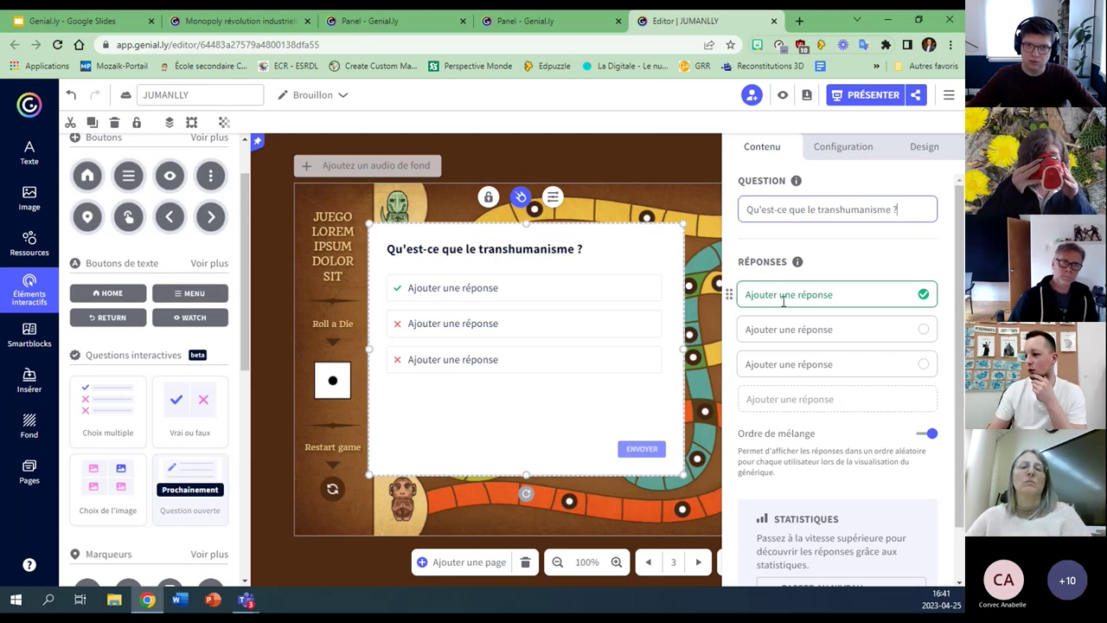
Fill in the three answers of the question as A, B and C, with A as the correct one.
{"action": "left_click", "coordinate": [786, 295]}
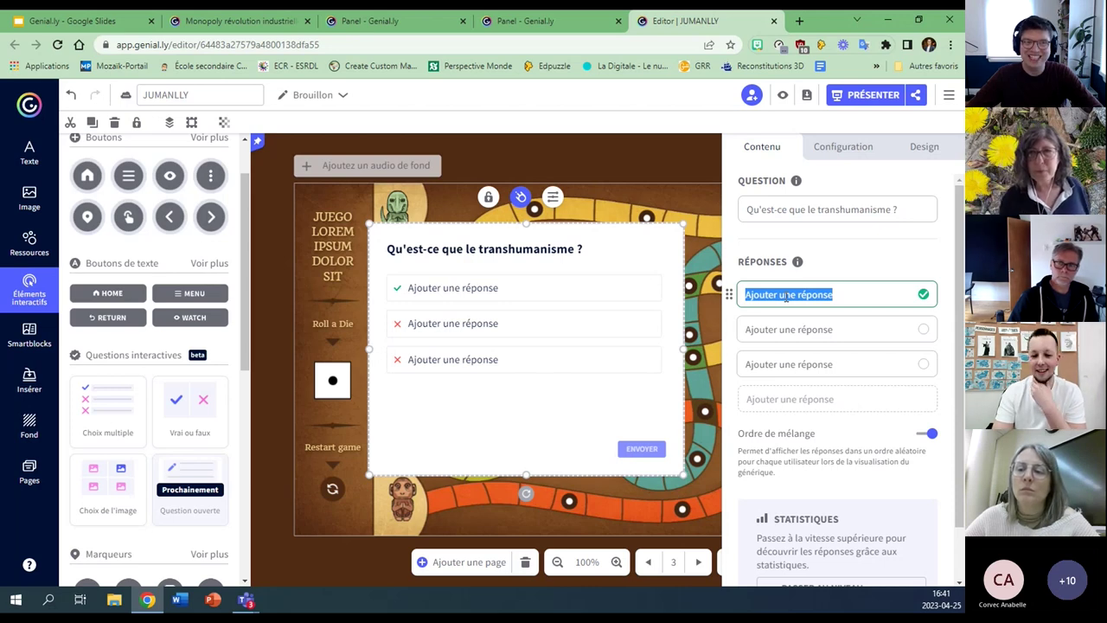
{"action": "left_click", "coordinate": [785, 296]}
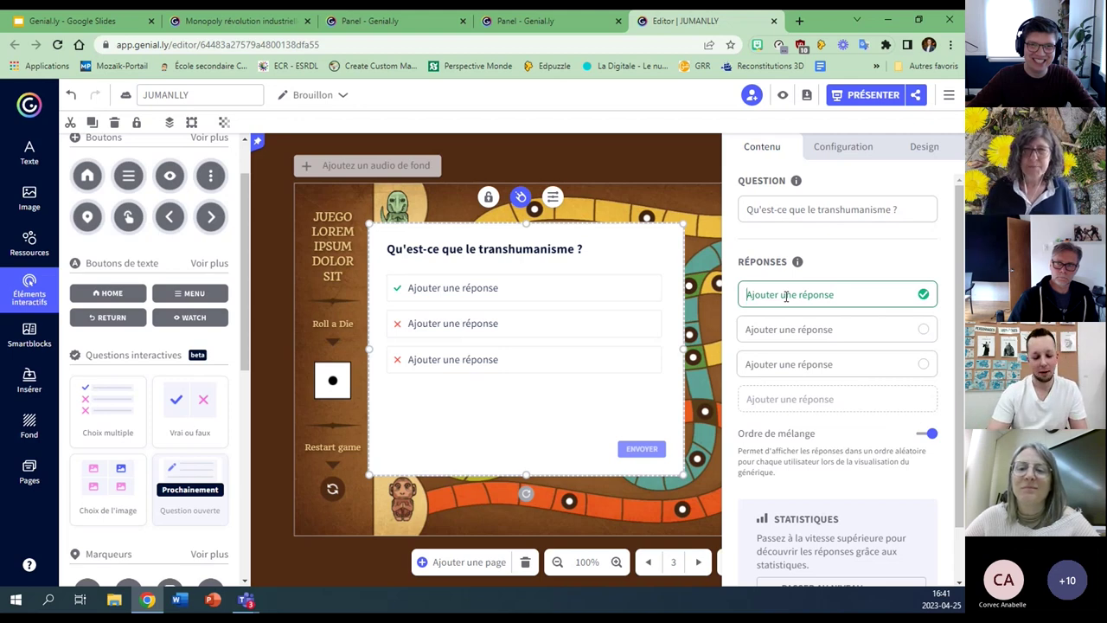
{"action": "type", "text": "A"}
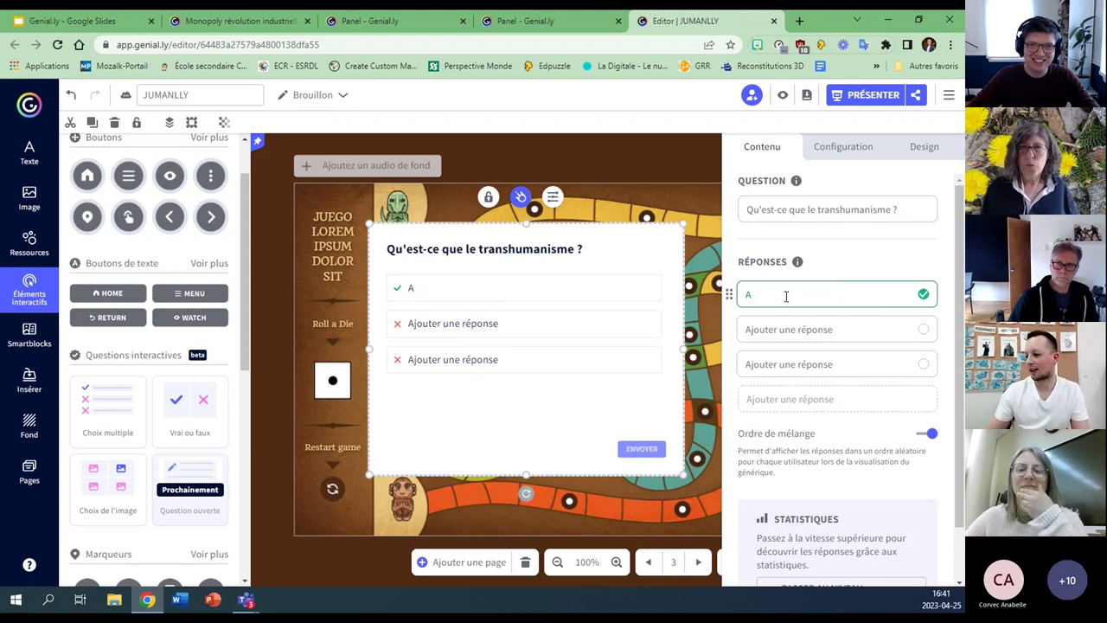
{"action": "left_click", "coordinate": [786, 327]}
{"action": "type", "text": "B"}
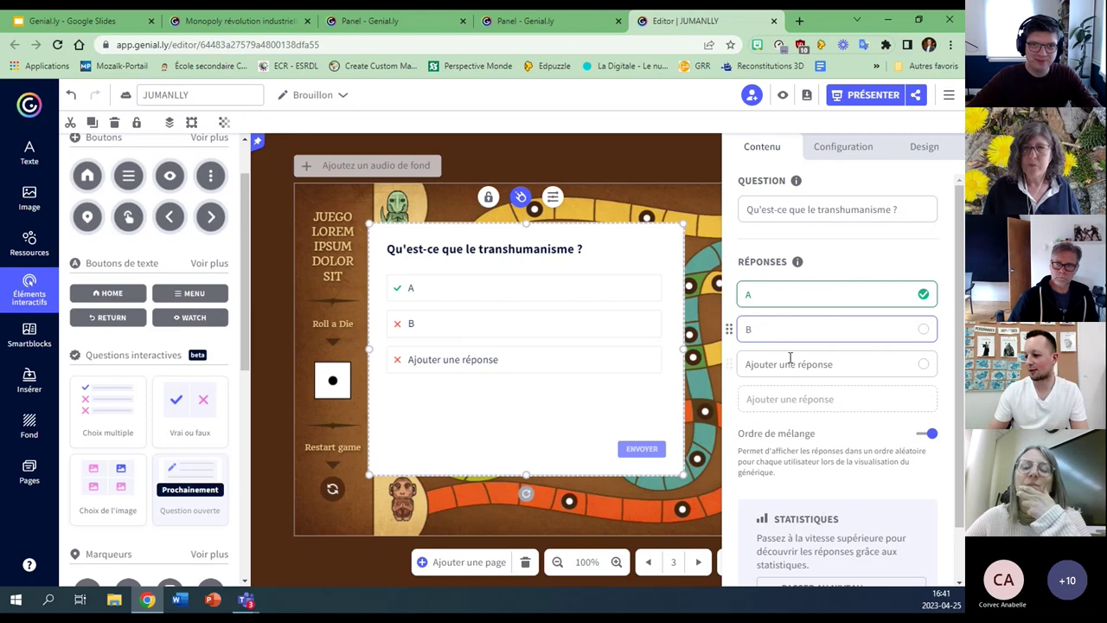
{"action": "left_click", "coordinate": [790, 357]}
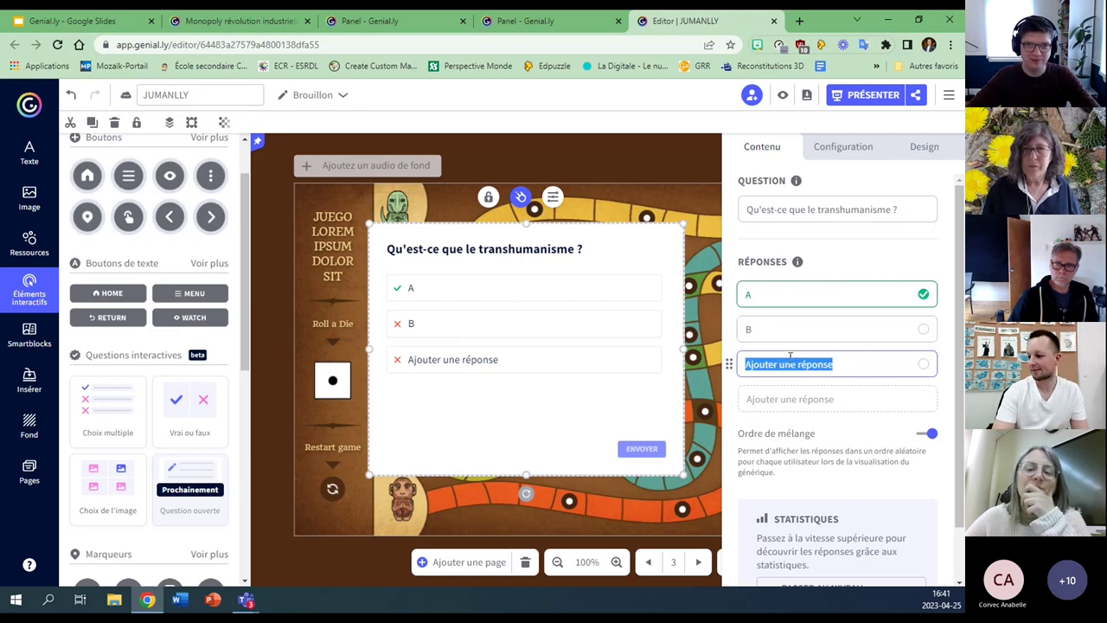
{"action": "type", "text": "C"}
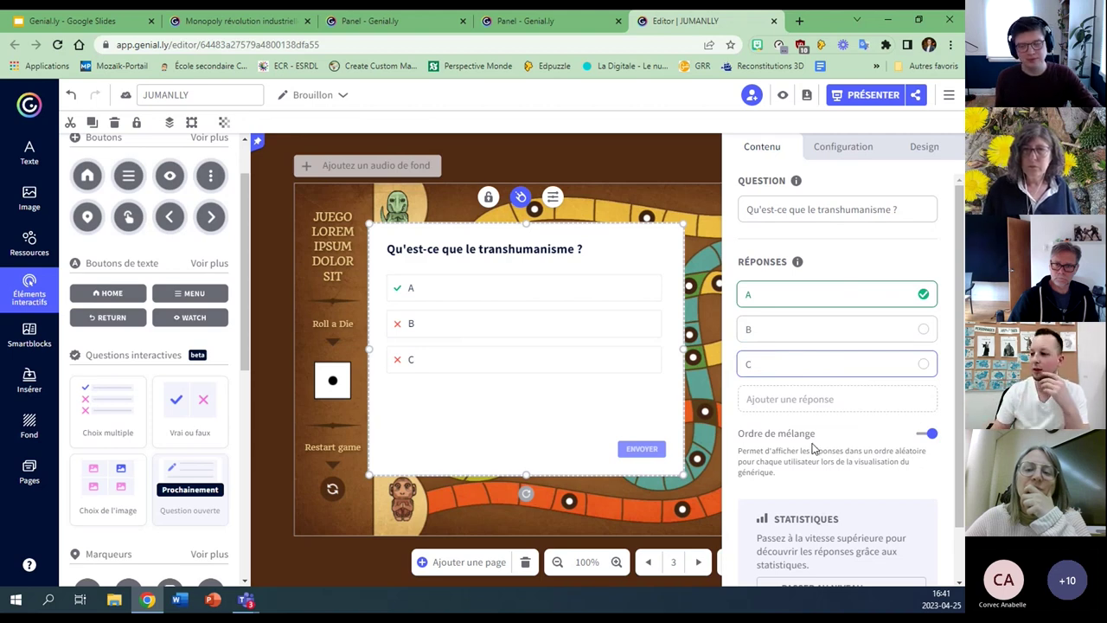
Review the question's configuration and design options, trying the horizontal layout and restoring the vertical one.
{"action": "left_click", "coordinate": [839, 152]}
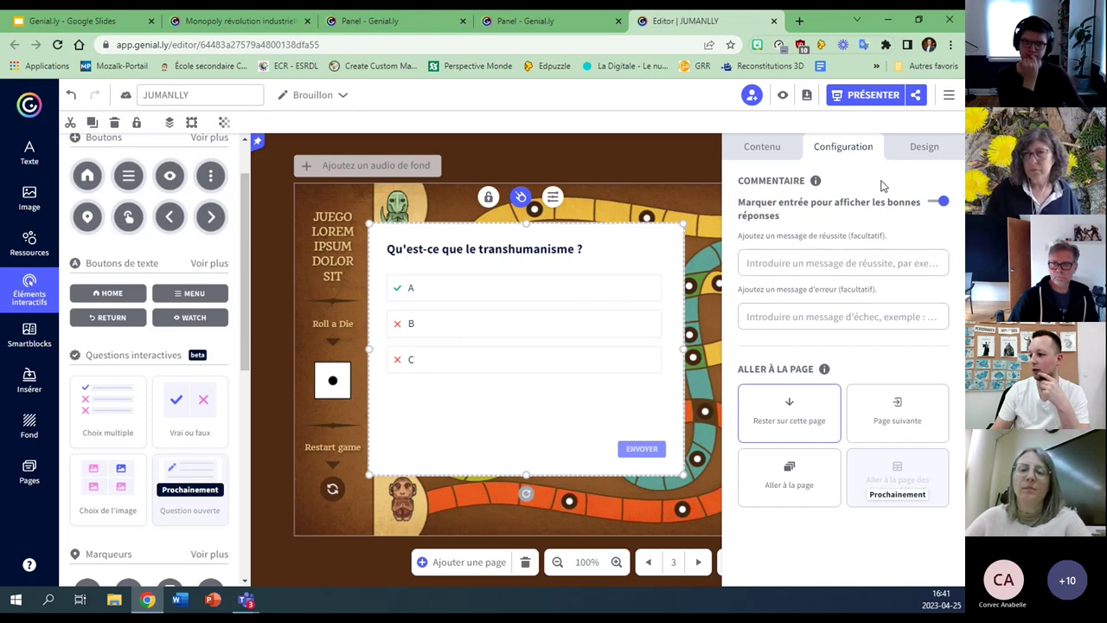
{"action": "left_click", "coordinate": [907, 153]}
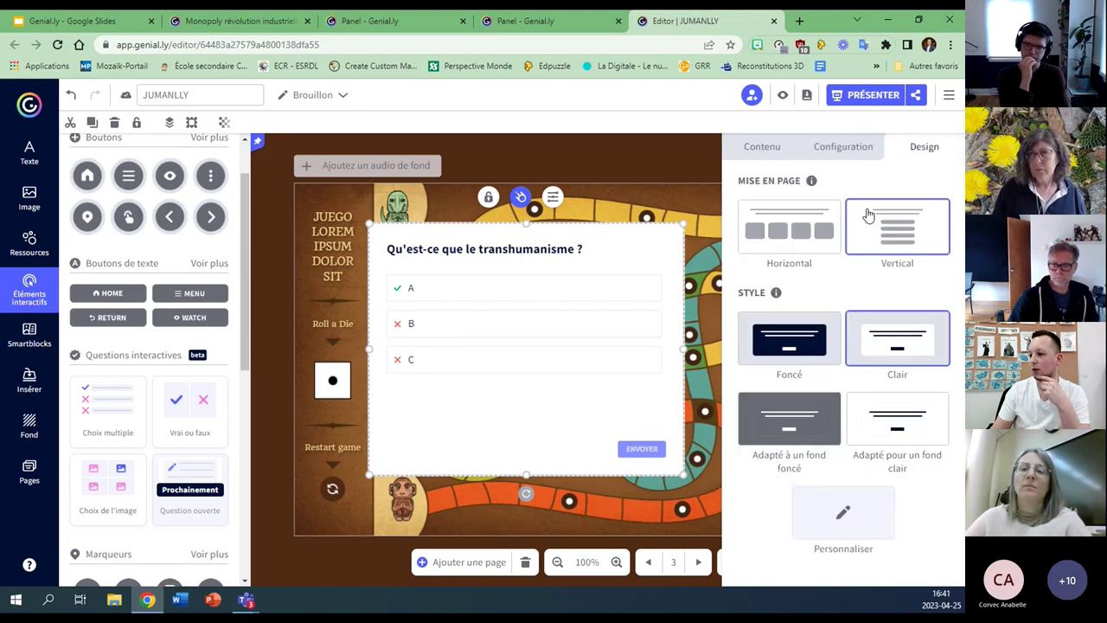
{"action": "left_click", "coordinate": [784, 249]}
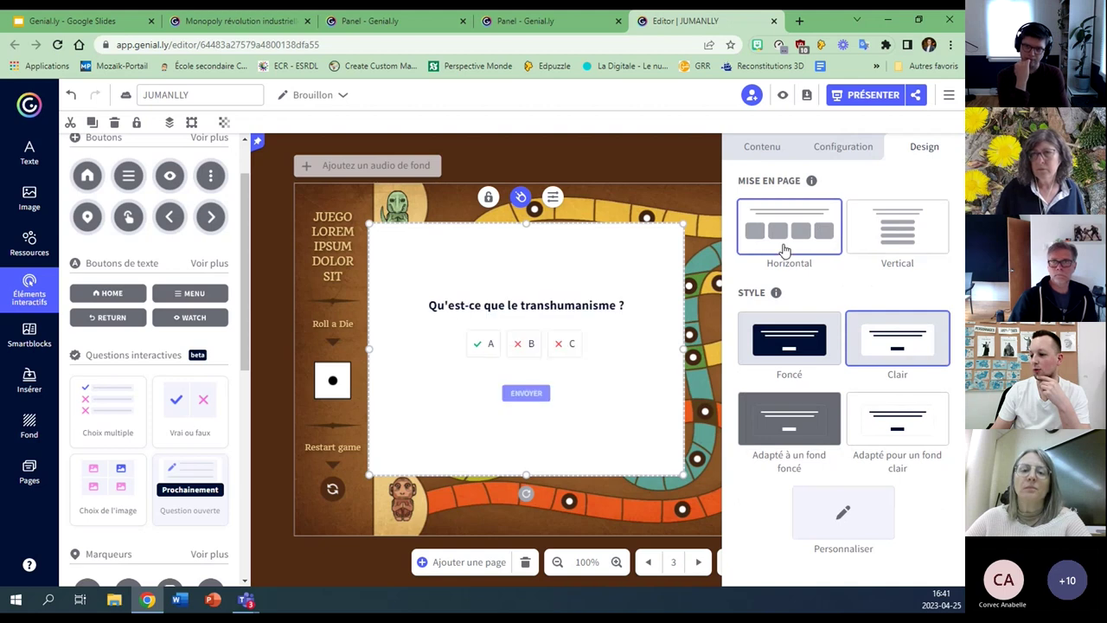
{"action": "left_click", "coordinate": [879, 239]}
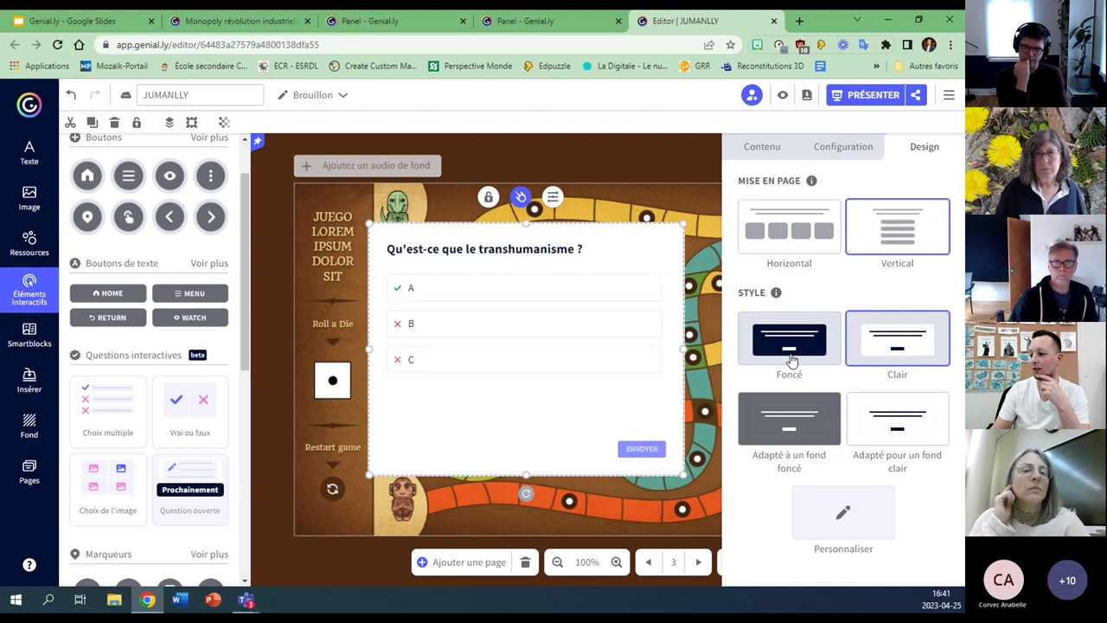
{"action": "left_click", "coordinate": [769, 149]}
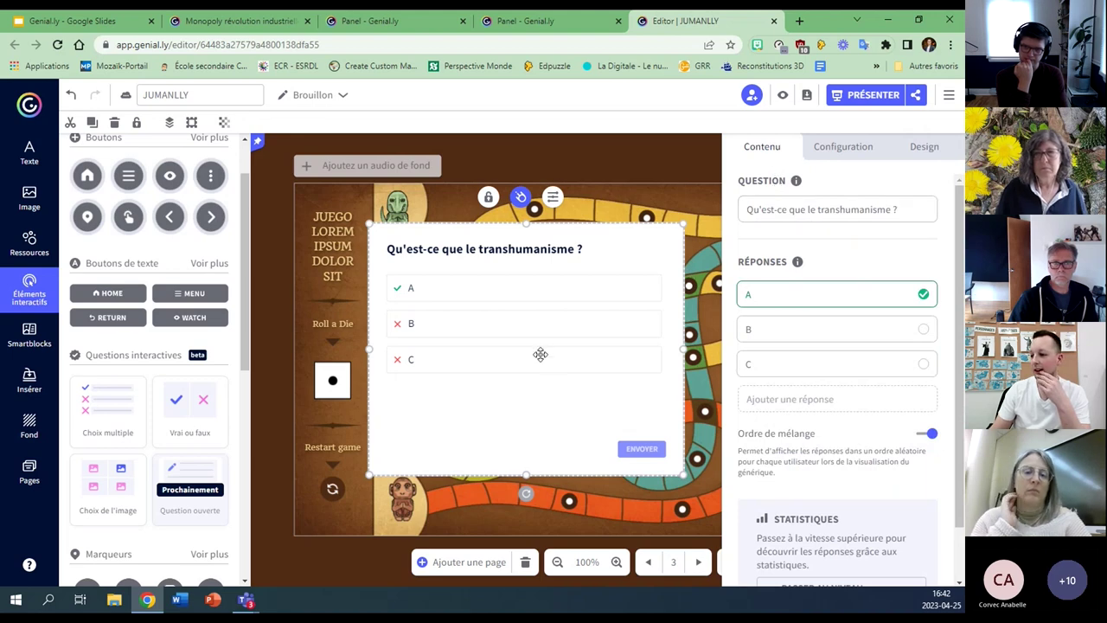
Shrink the question box slightly and move it toward the centre of the board.
{"action": "left_click_drag", "start_coordinate": [684, 475], "coordinate": [527, 344]}
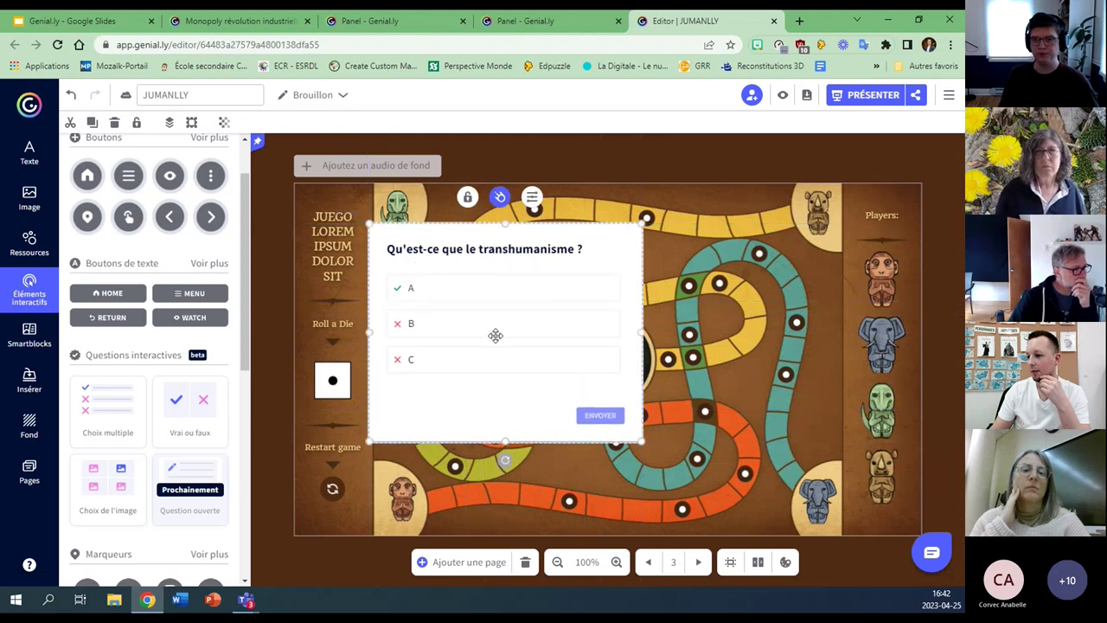
{"action": "left_click_drag", "start_coordinate": [494, 334], "coordinate": [542, 346]}
Examine the animation options of the question box, comparing the entrance effects with the on-click effects.
{"action": "left_click", "coordinate": [545, 210]}
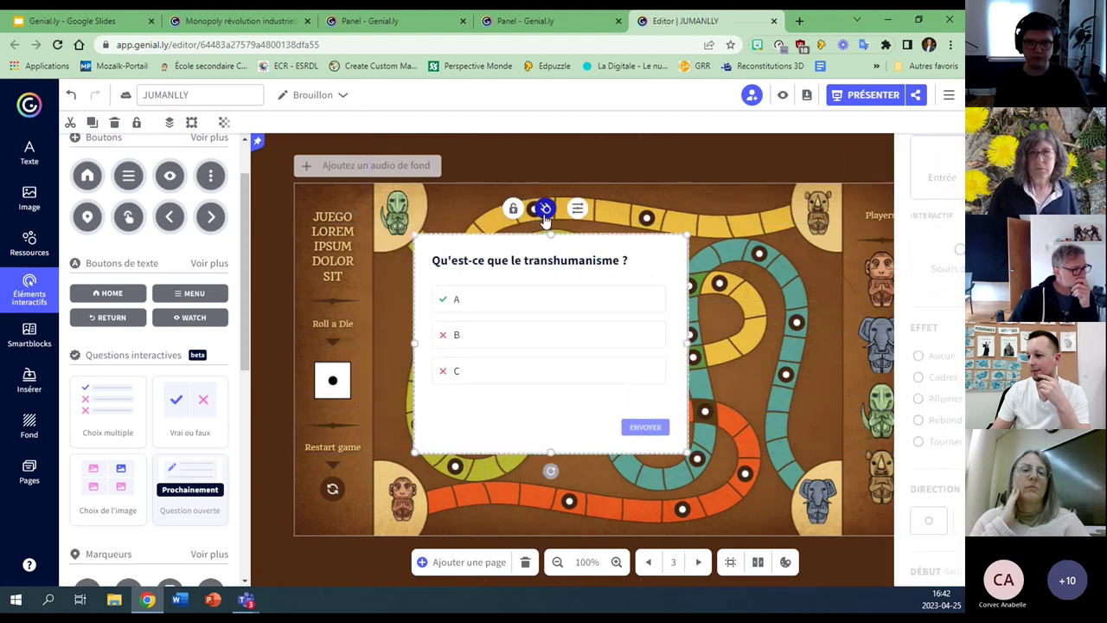
{"action": "scroll", "coordinate": [791, 285], "scroll_direction": "up", "scroll_amount": 2}
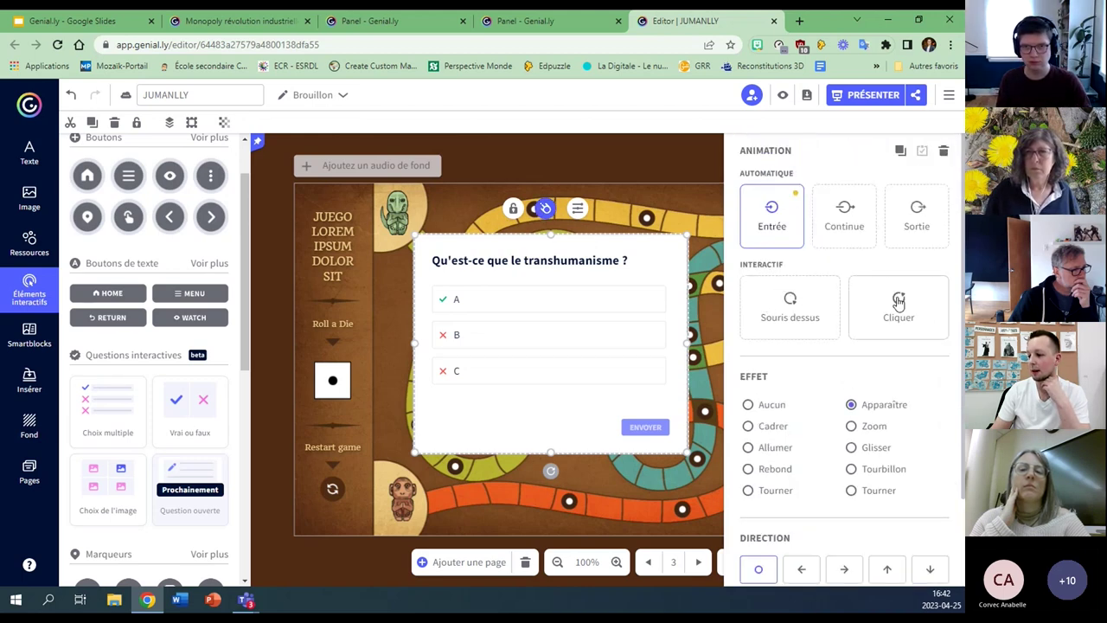
{"action": "left_click", "coordinate": [900, 301]}
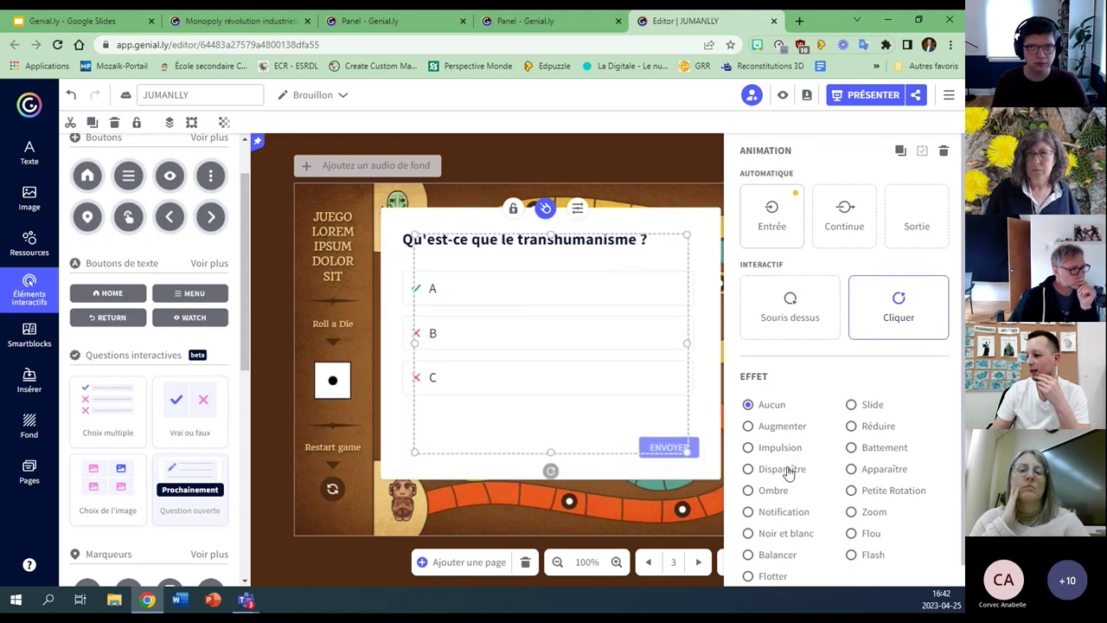
{"action": "left_click", "coordinate": [828, 320]}
{"action": "left_click", "coordinate": [861, 334]}
{"action": "scroll", "coordinate": [796, 390], "scroll_direction": "down", "scroll_amount": 1}
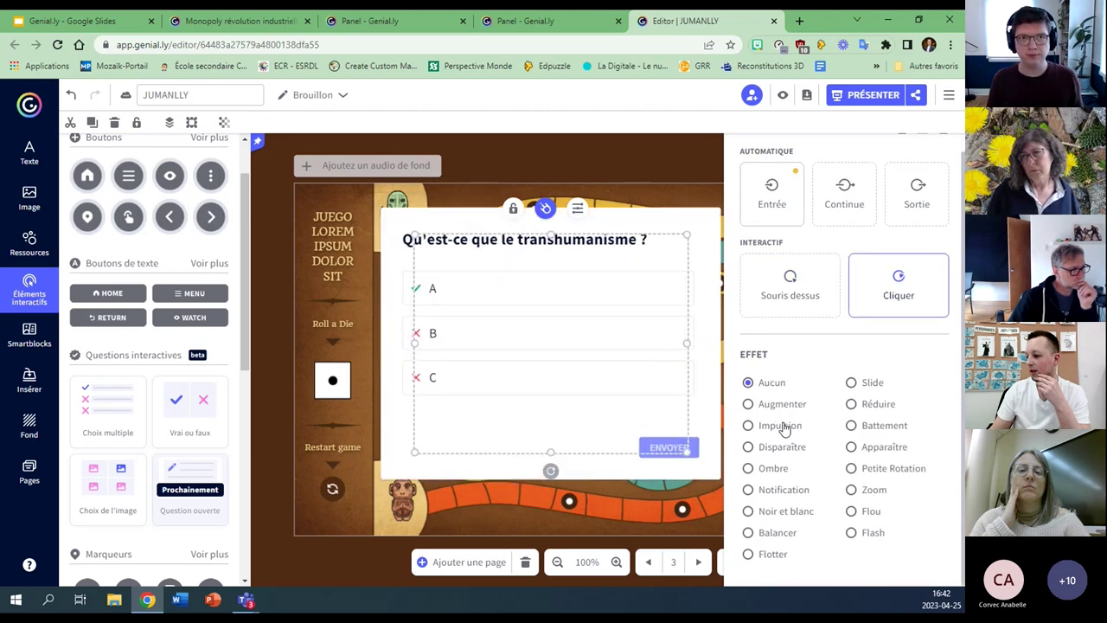
{"action": "left_click", "coordinate": [772, 189]}
{"action": "scroll", "coordinate": [770, 199], "scroll_direction": "down", "scroll_amount": 1}
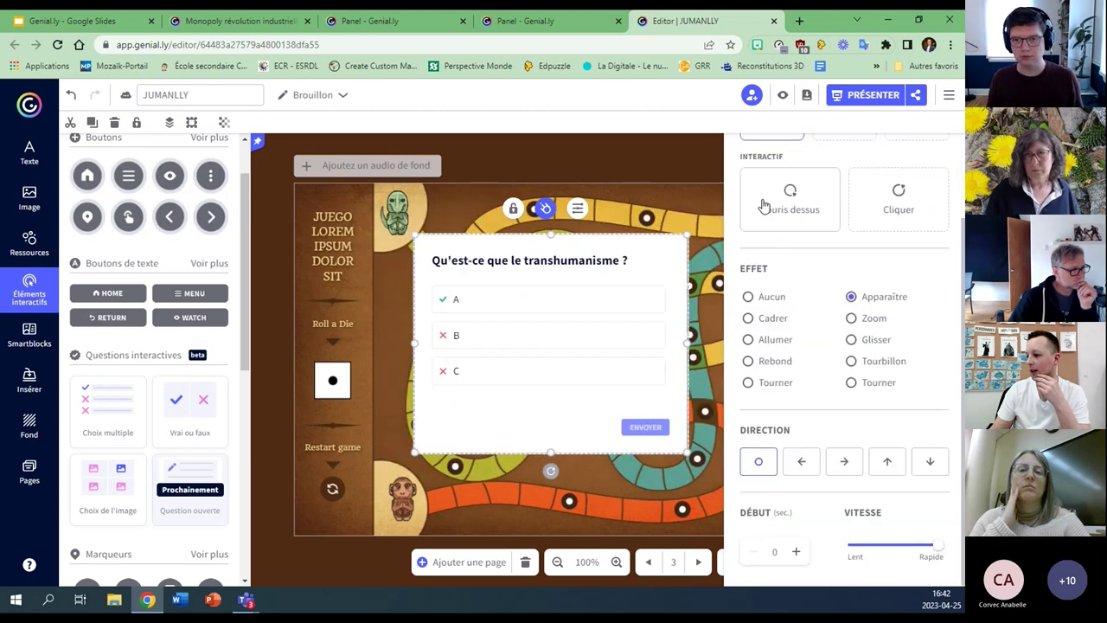
{"action": "left_click", "coordinate": [893, 201]}
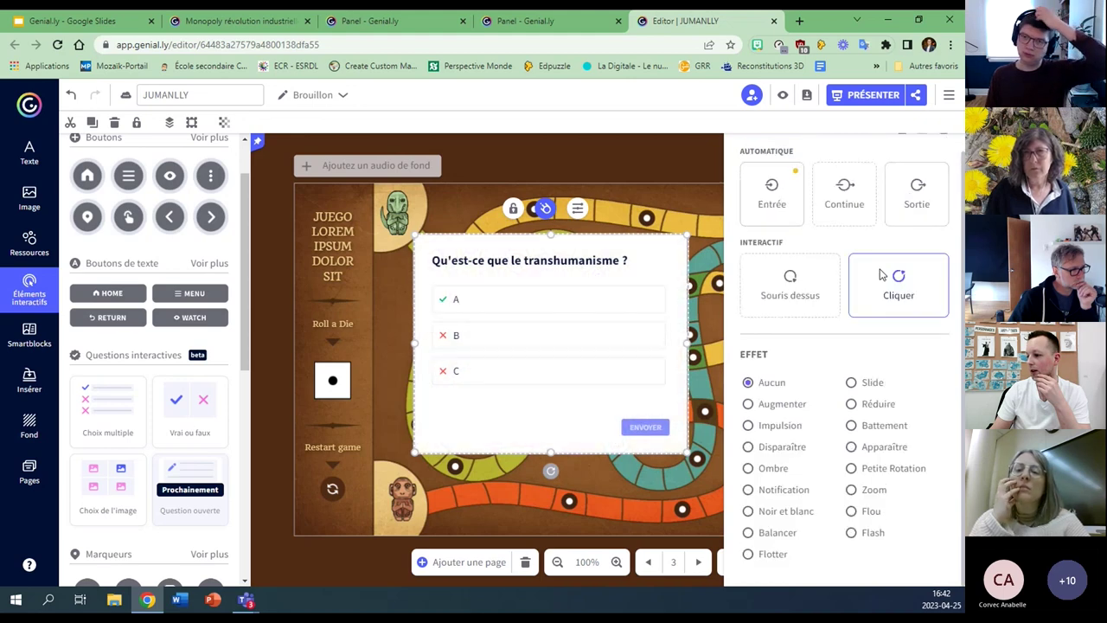
{"action": "left_click", "coordinate": [625, 491]}
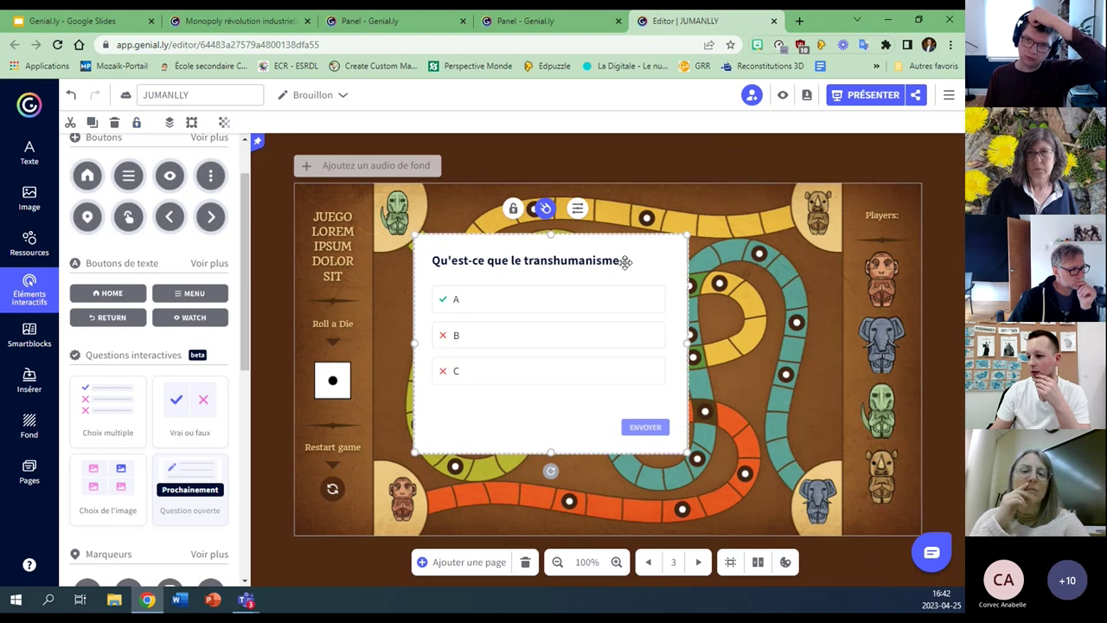
Reduce the question box to a small card just left of the board's central circle.
{"action": "left_click", "coordinate": [577, 210]}
{"action": "left_click", "coordinate": [577, 210]}
{"action": "left_click_drag", "start_coordinate": [662, 235], "coordinate": [499, 294]}
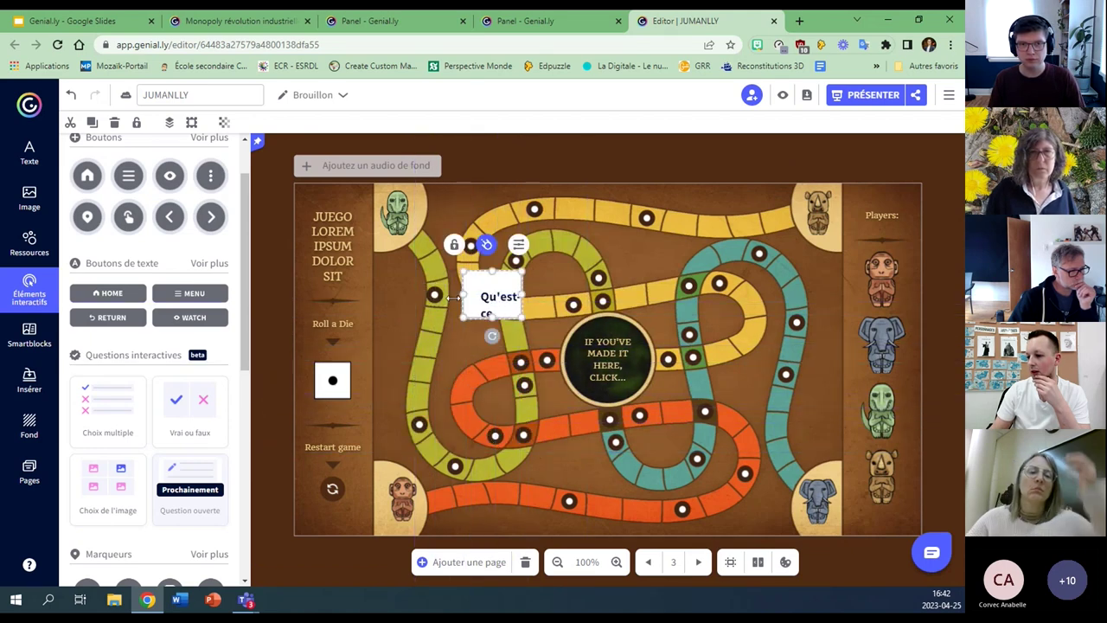
{"action": "left_click_drag", "start_coordinate": [523, 319], "coordinate": [591, 400]}
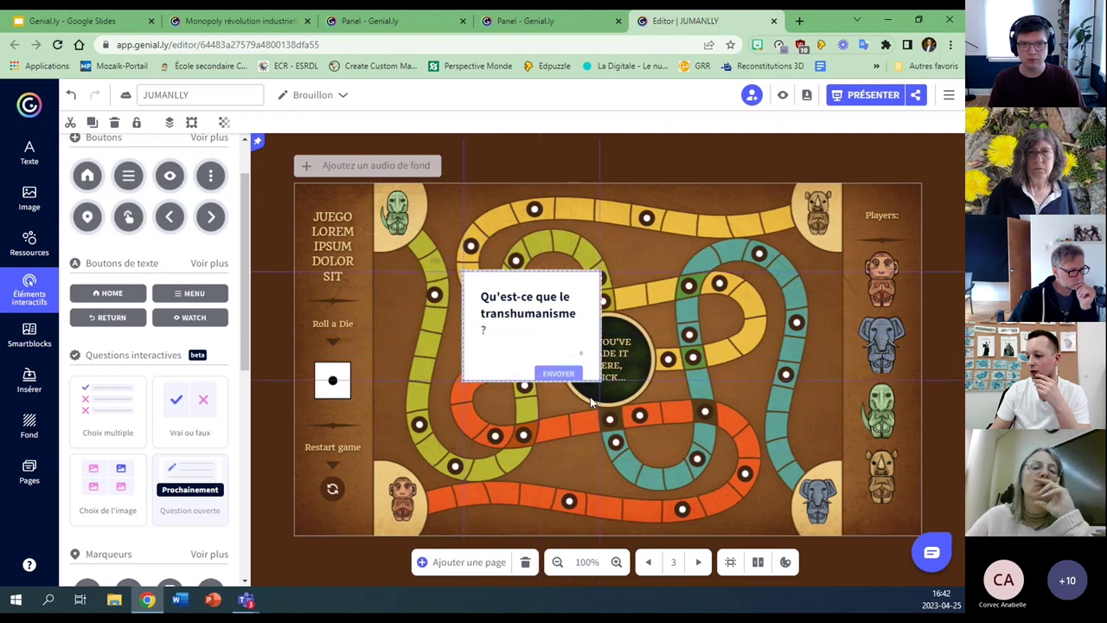
Add one blank page after the game board page.
{"action": "left_click", "coordinate": [469, 562]}
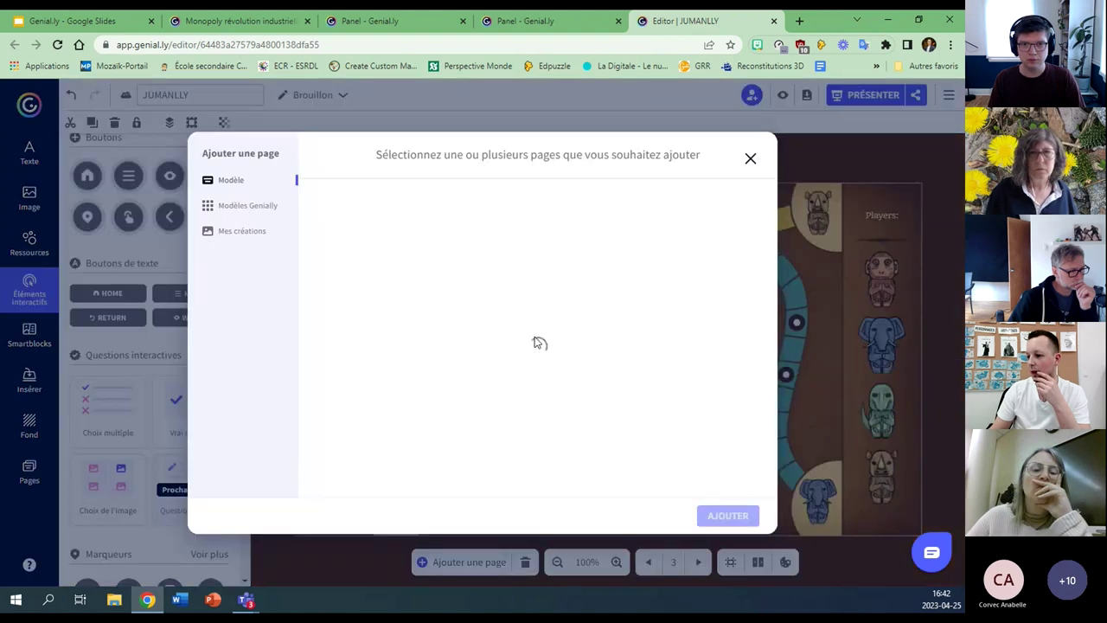
{"action": "left_click", "coordinate": [391, 279]}
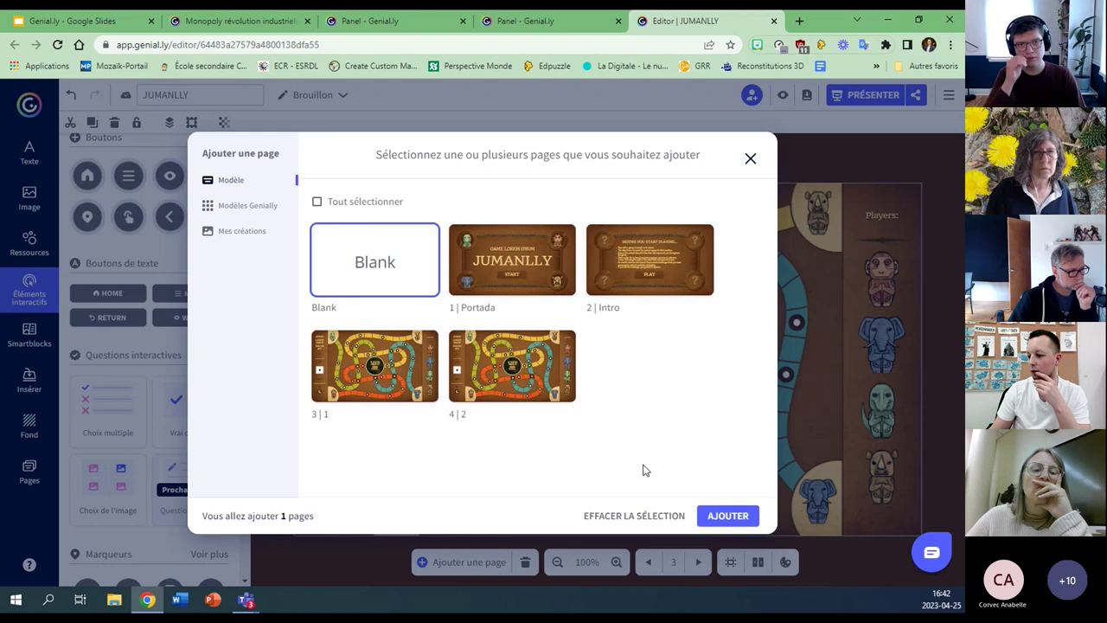
{"action": "left_click", "coordinate": [728, 515]}
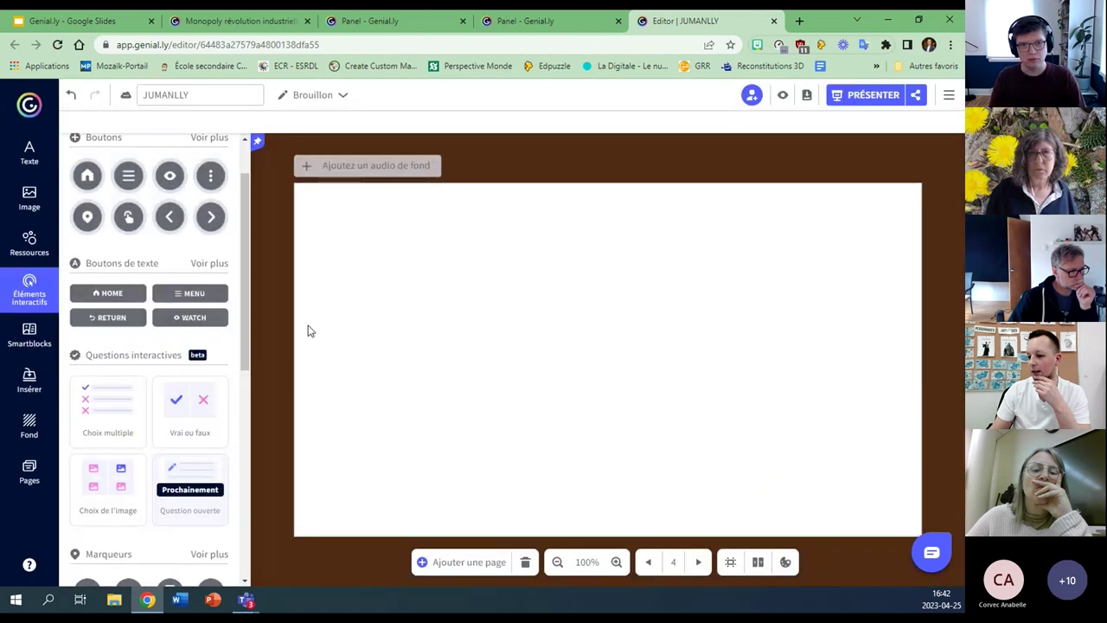
Insert a multiple-choice question on the blank page with "Transhumanisme" as its question text.
{"action": "left_click", "coordinate": [113, 415]}
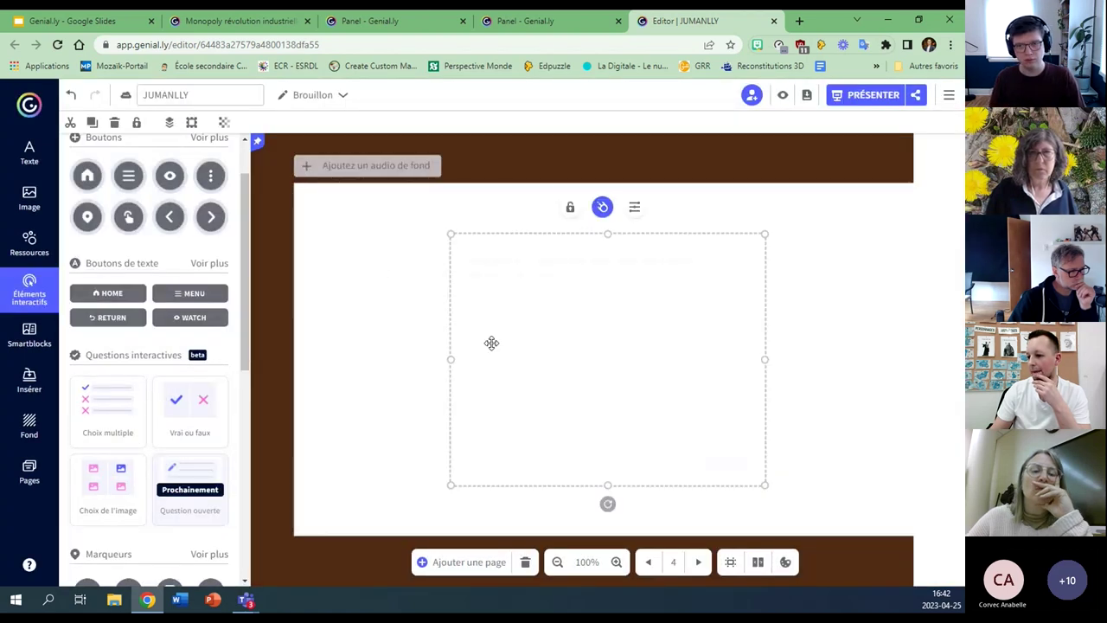
{"action": "left_click", "coordinate": [791, 216]}
{"action": "type", "text": "Transhumanisme"}
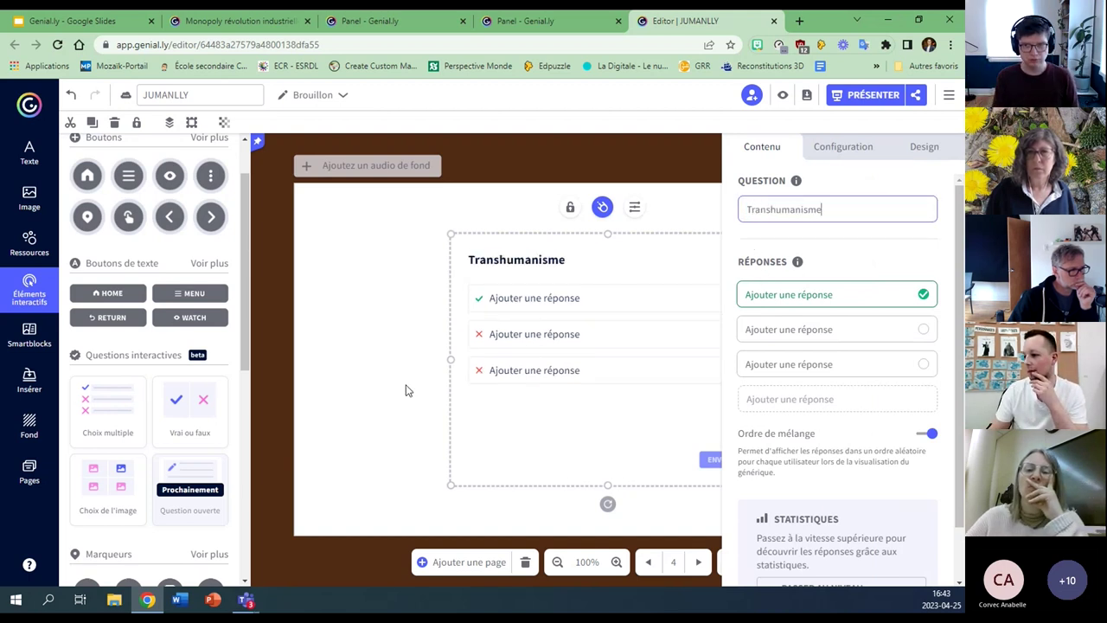
{"action": "left_click", "coordinate": [449, 360]}
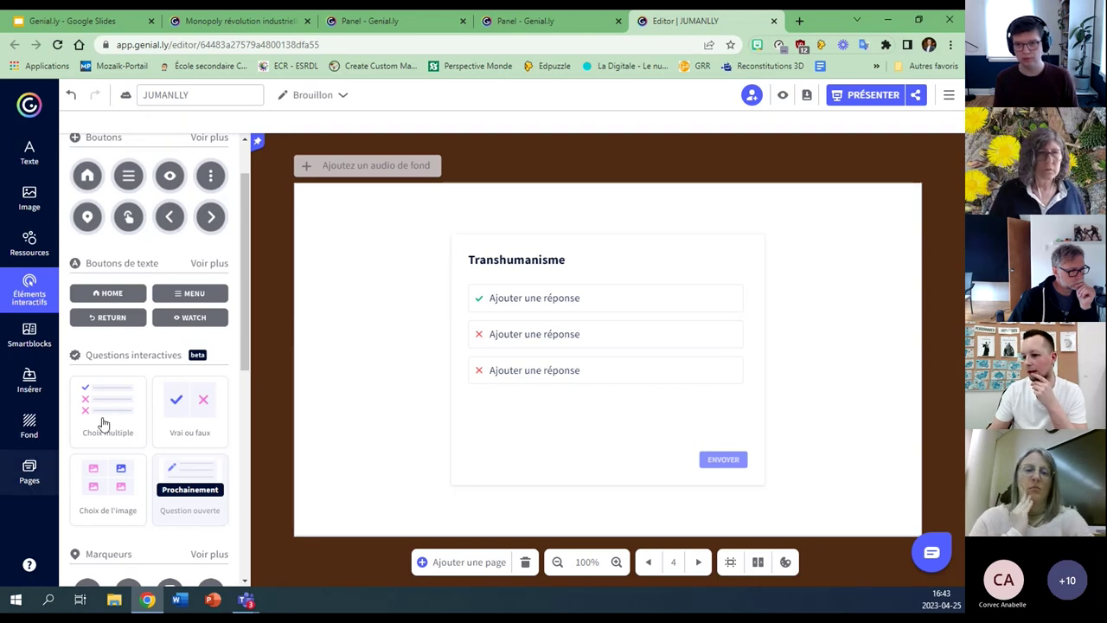
Return to page 3 with the game board through the page list.
{"action": "left_click", "coordinate": [30, 472]}
{"action": "left_click", "coordinate": [148, 358]}
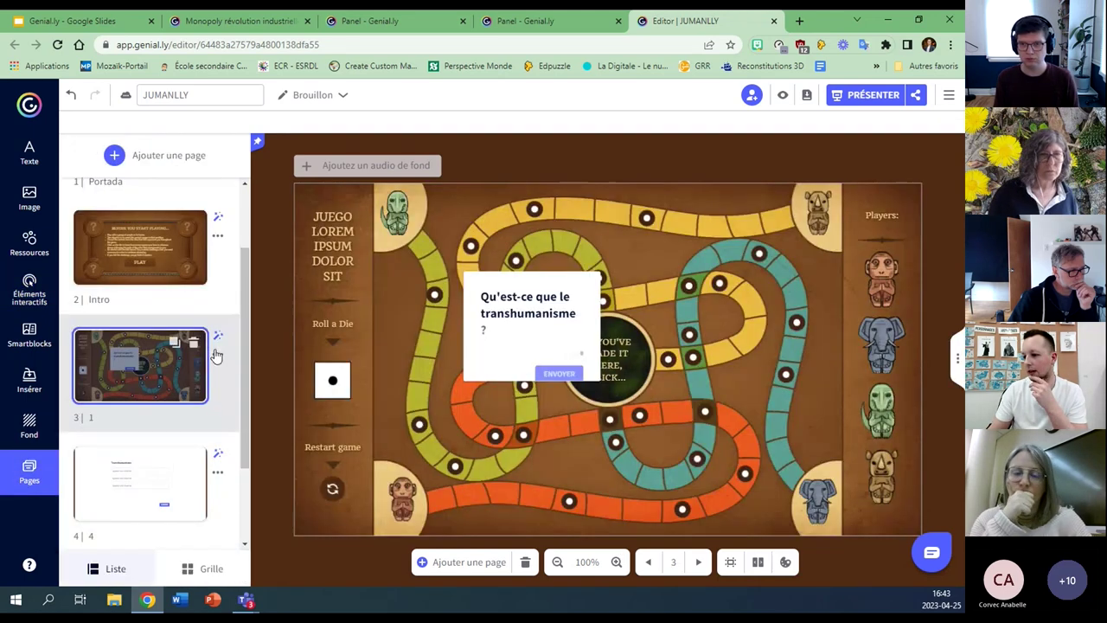
Remove the transhumanism question card from the board and check the window content attached to the uppermost dot on the green path.
{"action": "left_click", "coordinate": [474, 314]}
{"action": "left_click", "coordinate": [434, 294]}
{"action": "left_click", "coordinate": [434, 294]}
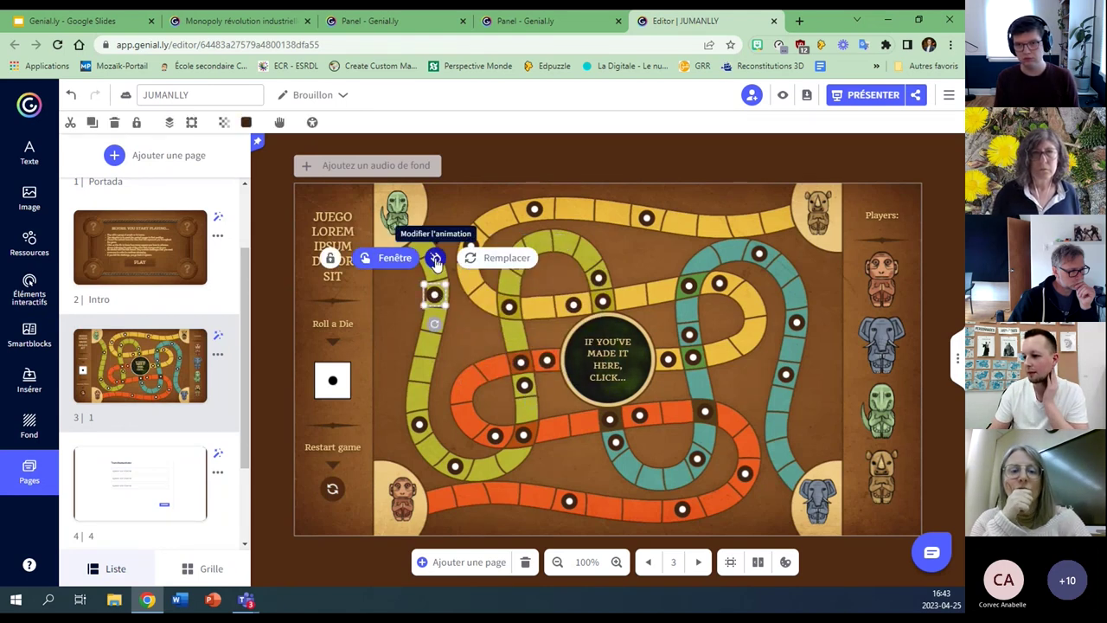
{"action": "left_click", "coordinate": [391, 257]}
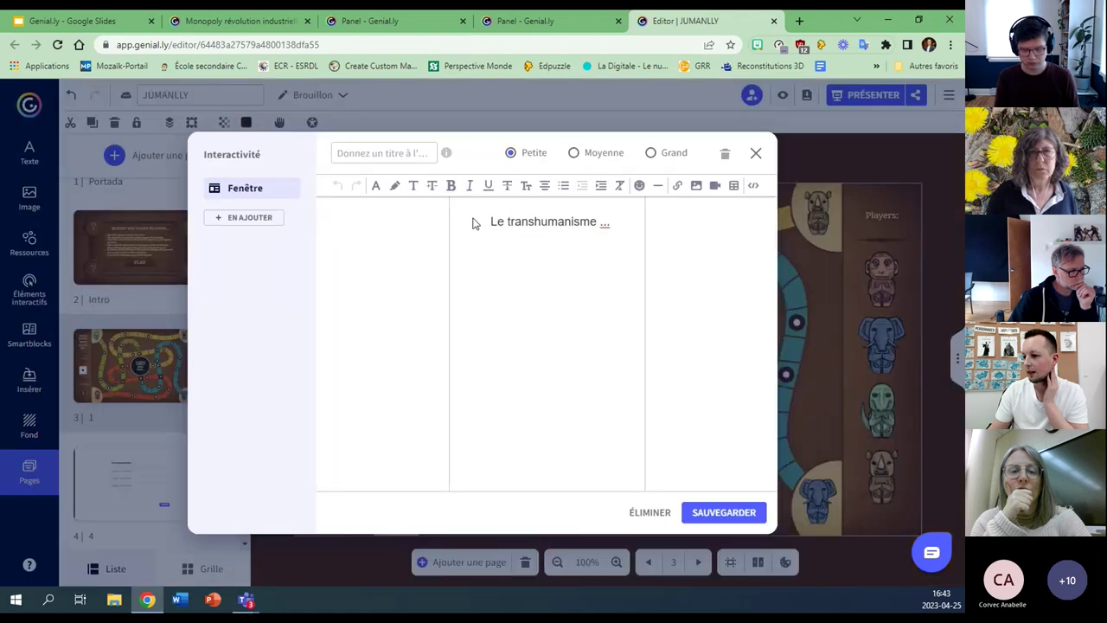
{"action": "left_click", "coordinate": [756, 153]}
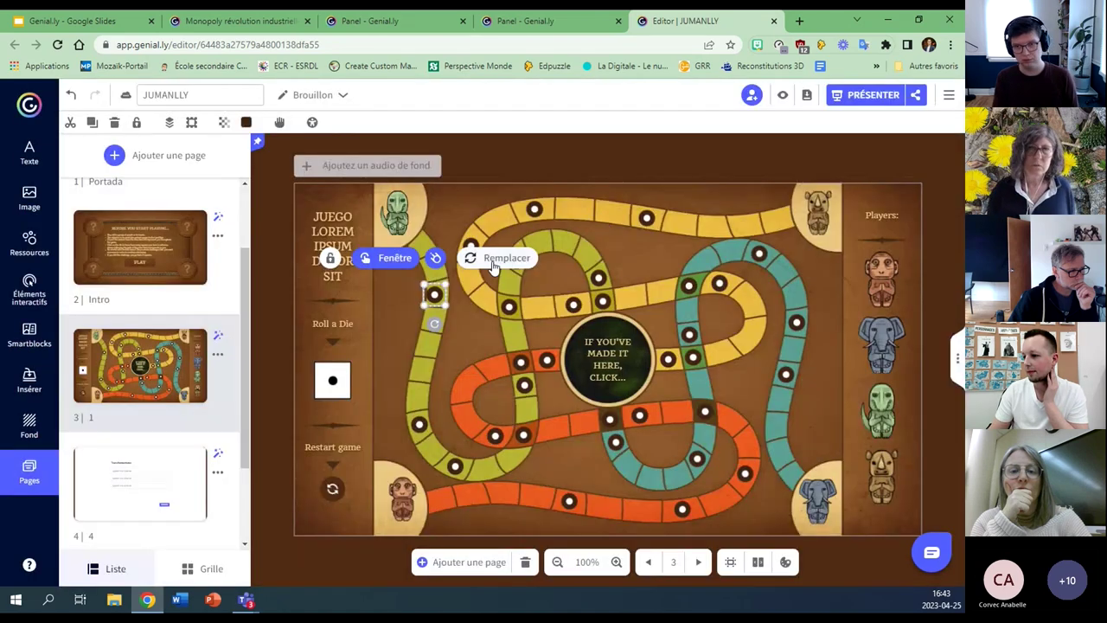
Examine the green-path dot's automatic and interactive animation options, including entry, continuous, exit, mouse-over and click effects.
{"action": "left_click", "coordinate": [436, 259]}
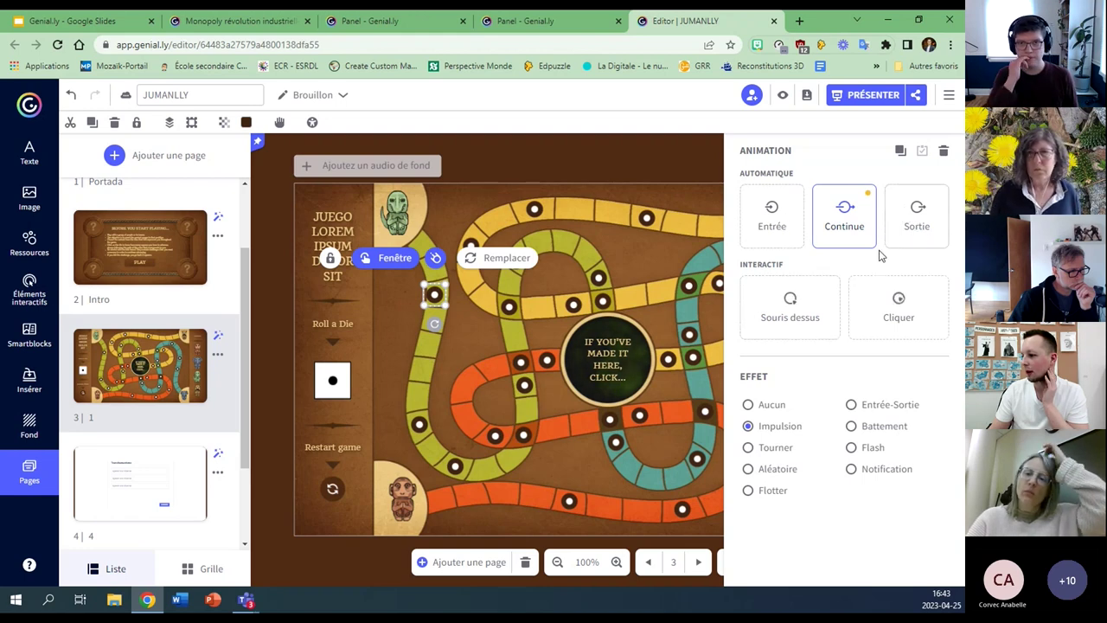
{"action": "left_click", "coordinate": [917, 216]}
{"action": "left_click", "coordinate": [797, 241]}
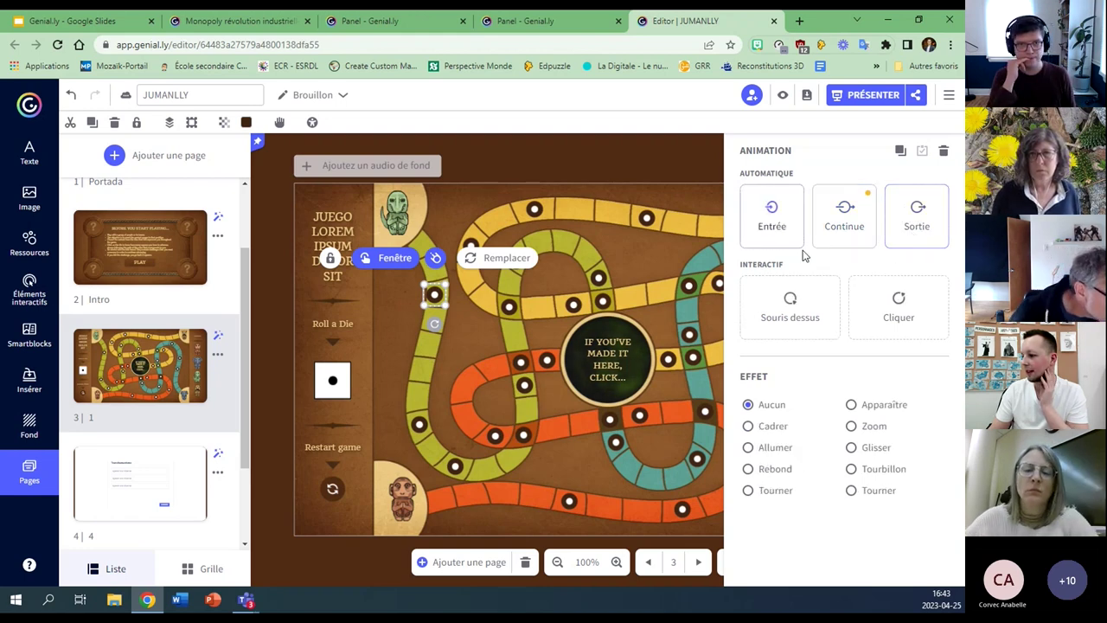
{"action": "left_click", "coordinate": [895, 301]}
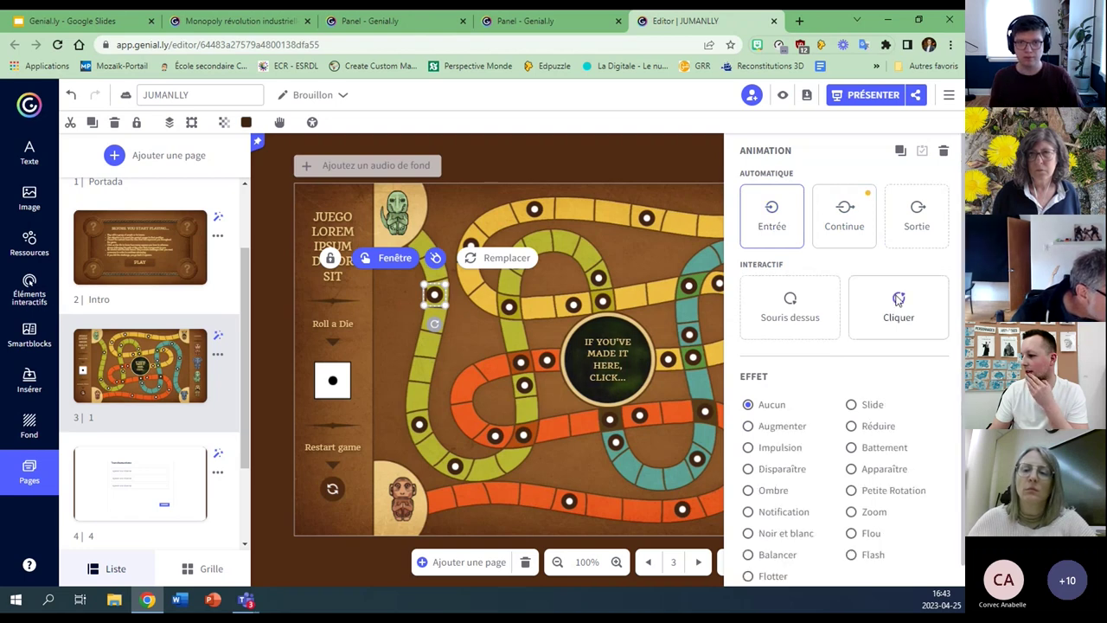
{"action": "scroll", "coordinate": [800, 415], "scroll_direction": "down", "scroll_amount": 1}
{"action": "left_click", "coordinate": [794, 292]}
{"action": "left_click", "coordinate": [845, 218]}
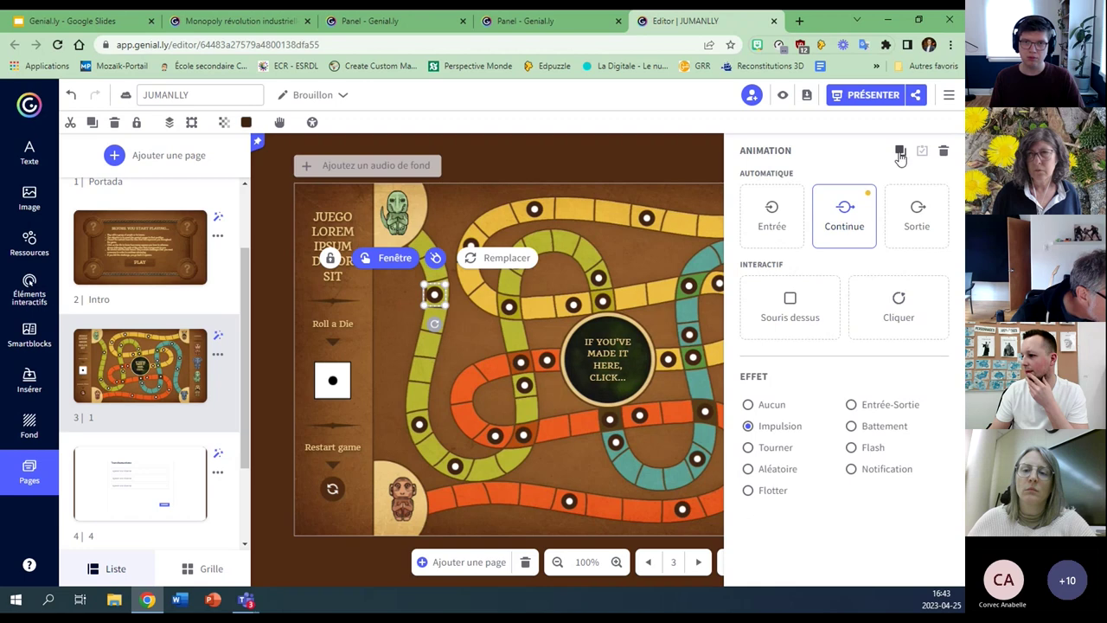
{"action": "left_click", "coordinate": [453, 324]}
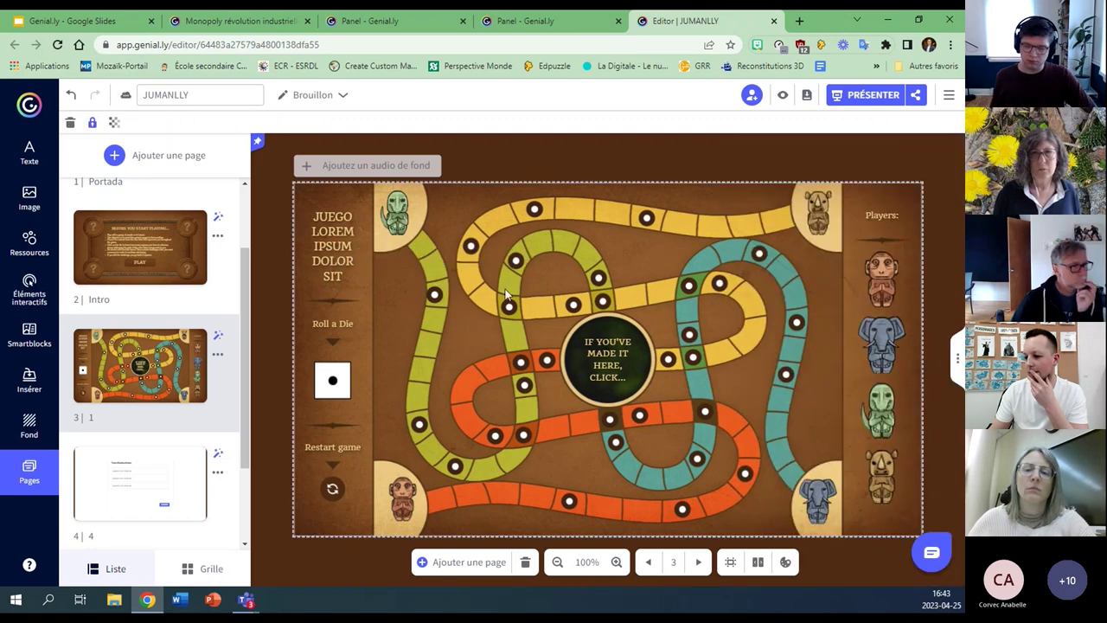
{"action": "left_click", "coordinate": [434, 295]}
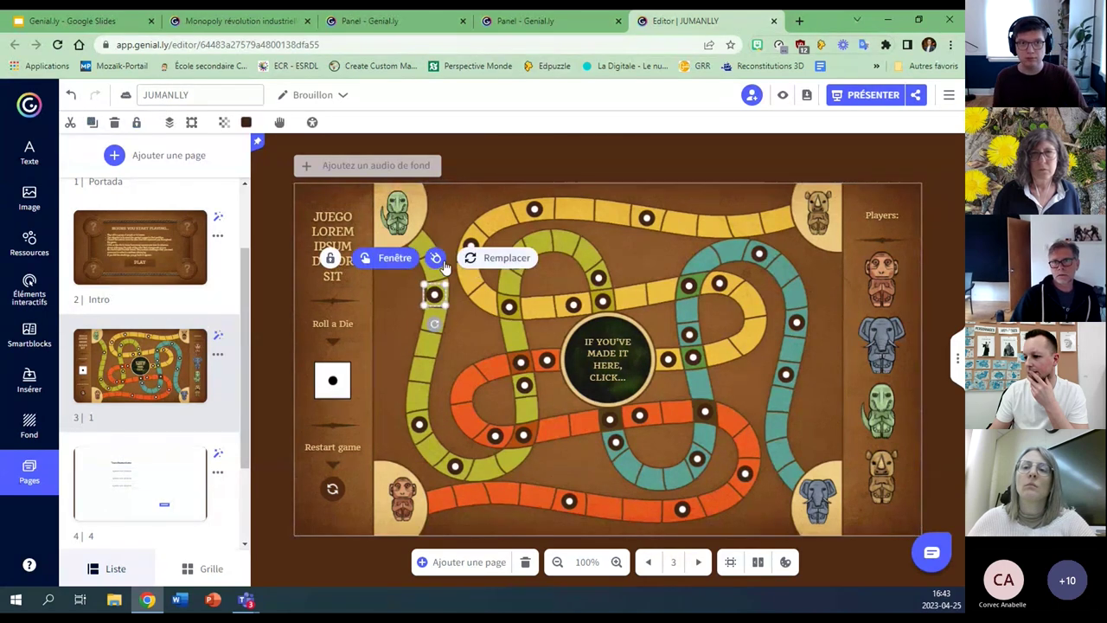
{"action": "left_click", "coordinate": [436, 258]}
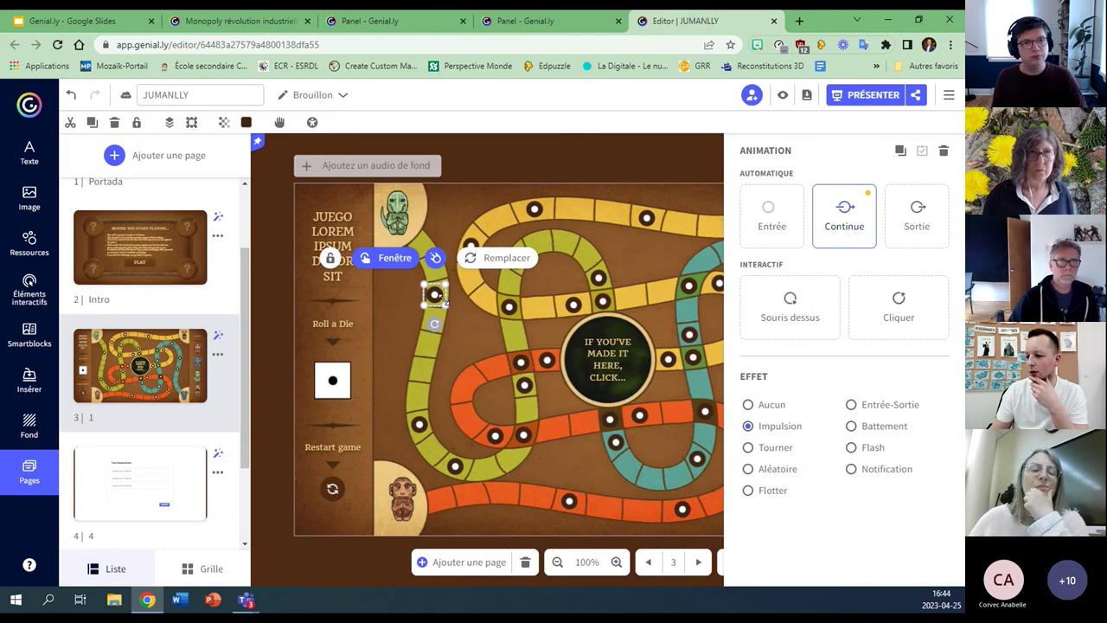
{"action": "left_click", "coordinate": [396, 327]}
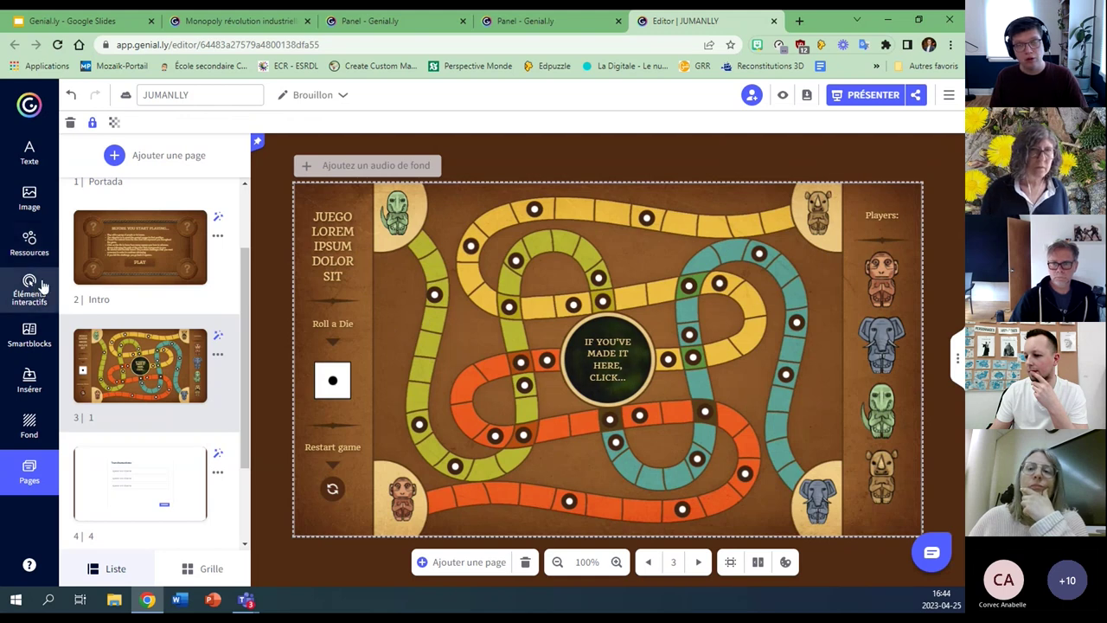
Examine which further interactivity types can be added to the green-path dot alongside its window.
{"action": "left_click", "coordinate": [437, 295]}
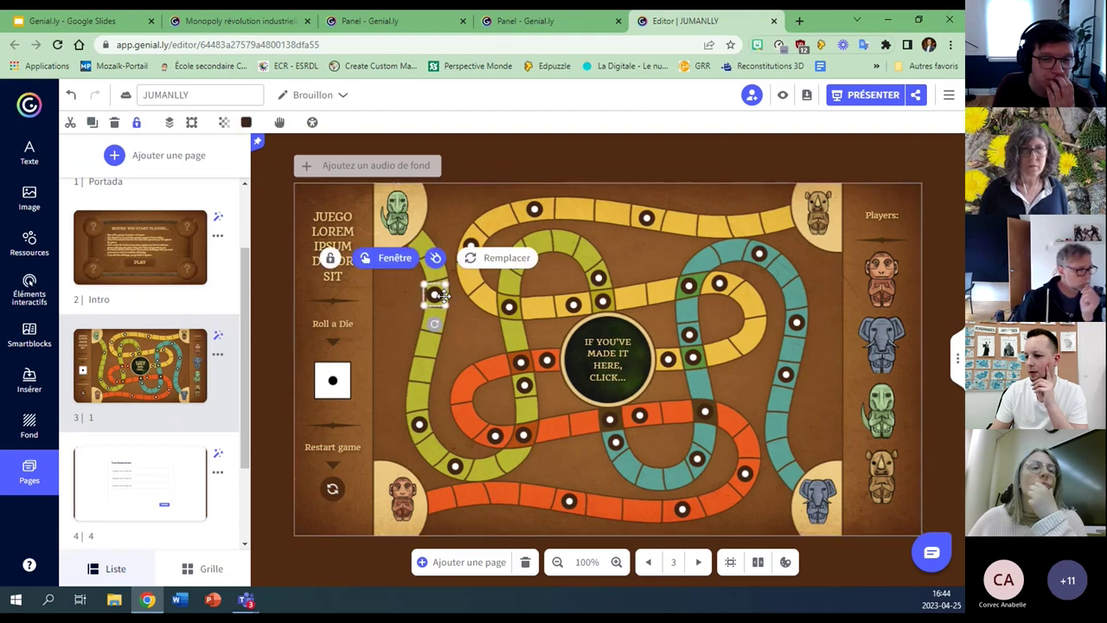
{"action": "left_click", "coordinate": [394, 259]}
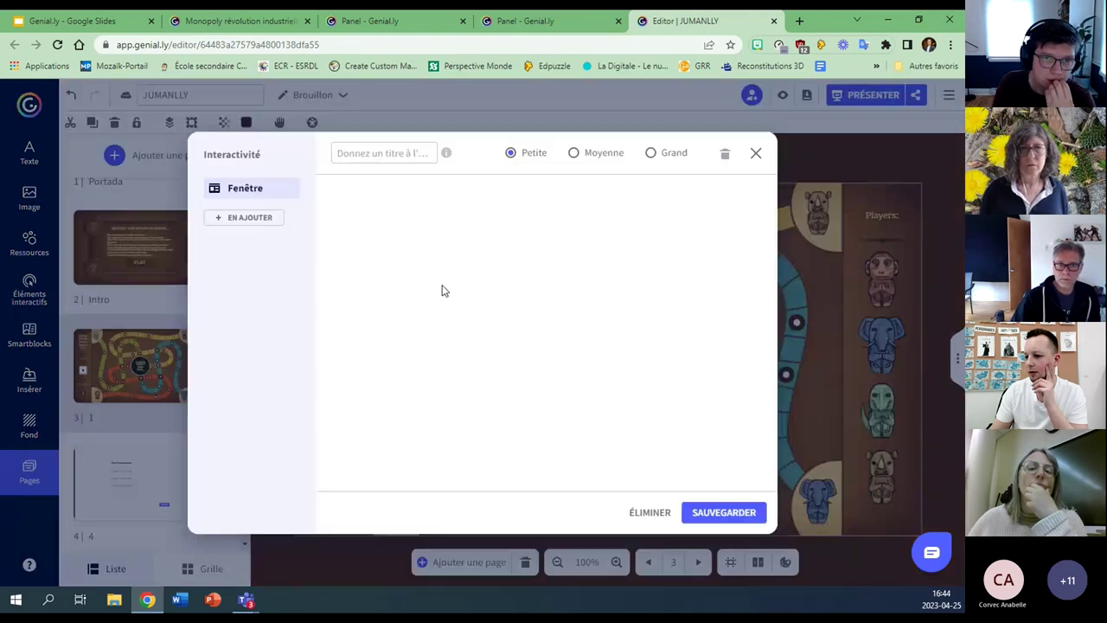
{"action": "left_click", "coordinate": [255, 222]}
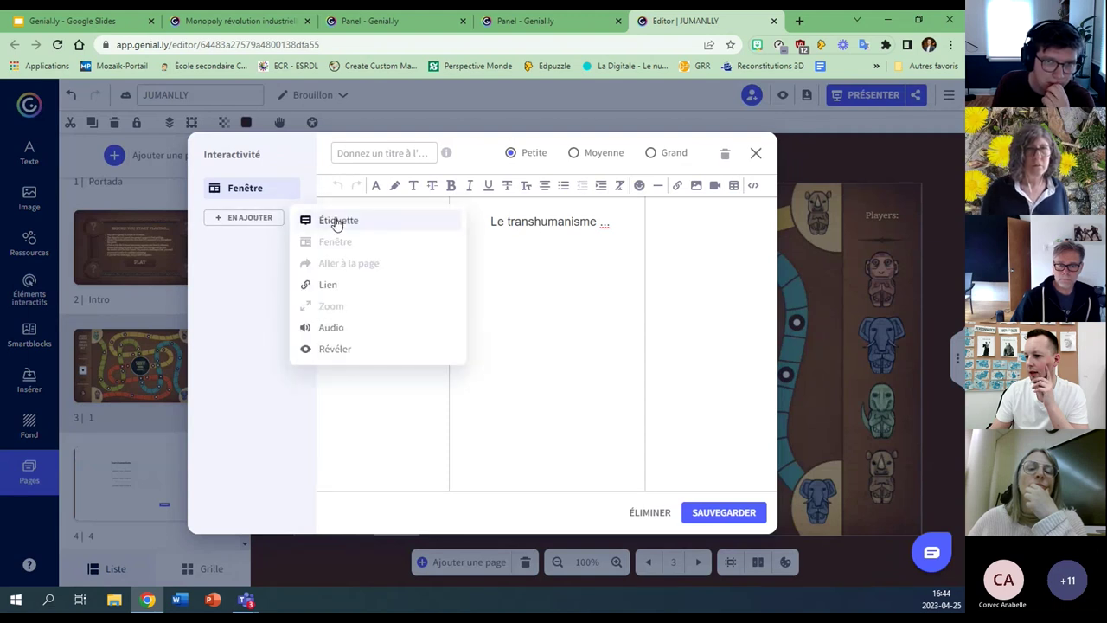
{"action": "left_click", "coordinate": [275, 219]}
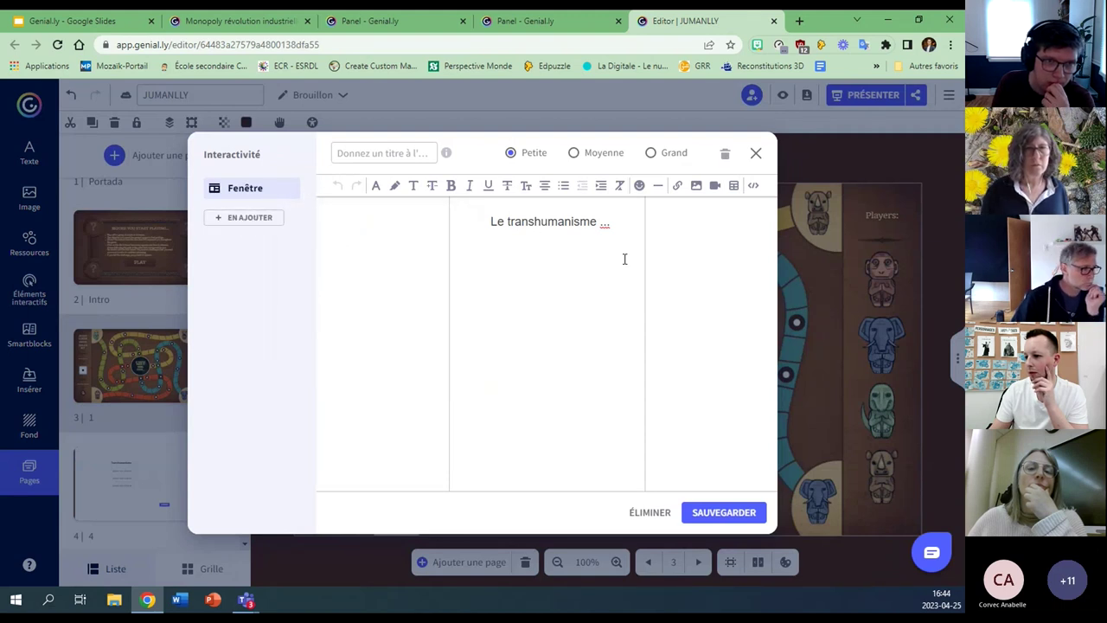
{"action": "left_click", "coordinate": [266, 220]}
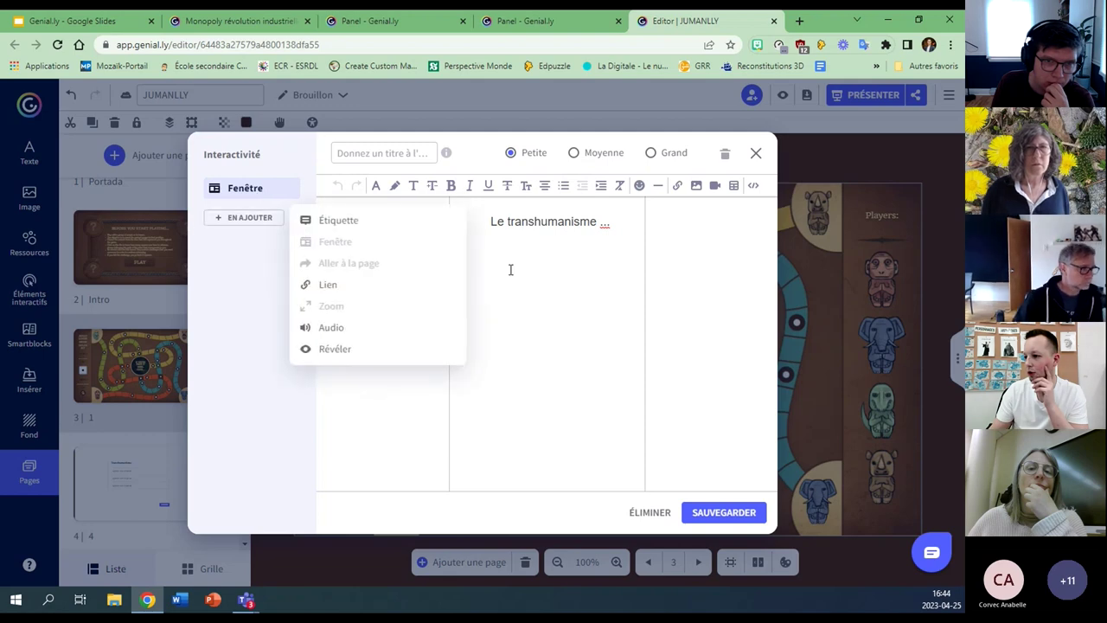
{"action": "left_click", "coordinate": [756, 154]}
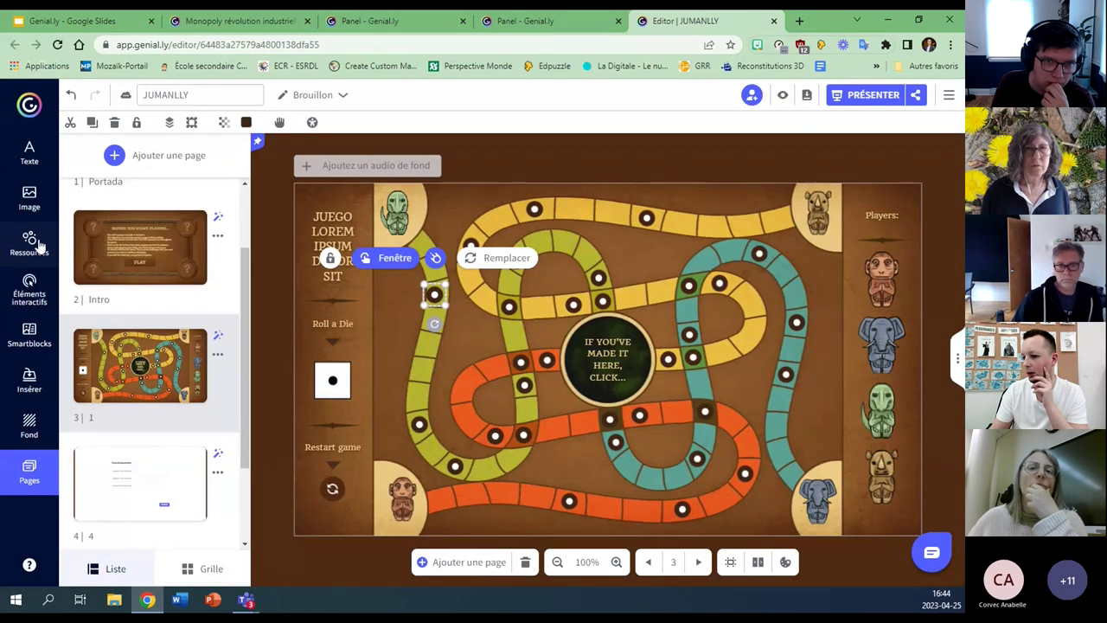
Insert a right-arrow button and place it just left of the uppermost dot on the green path.
{"action": "left_click", "coordinate": [30, 287]}
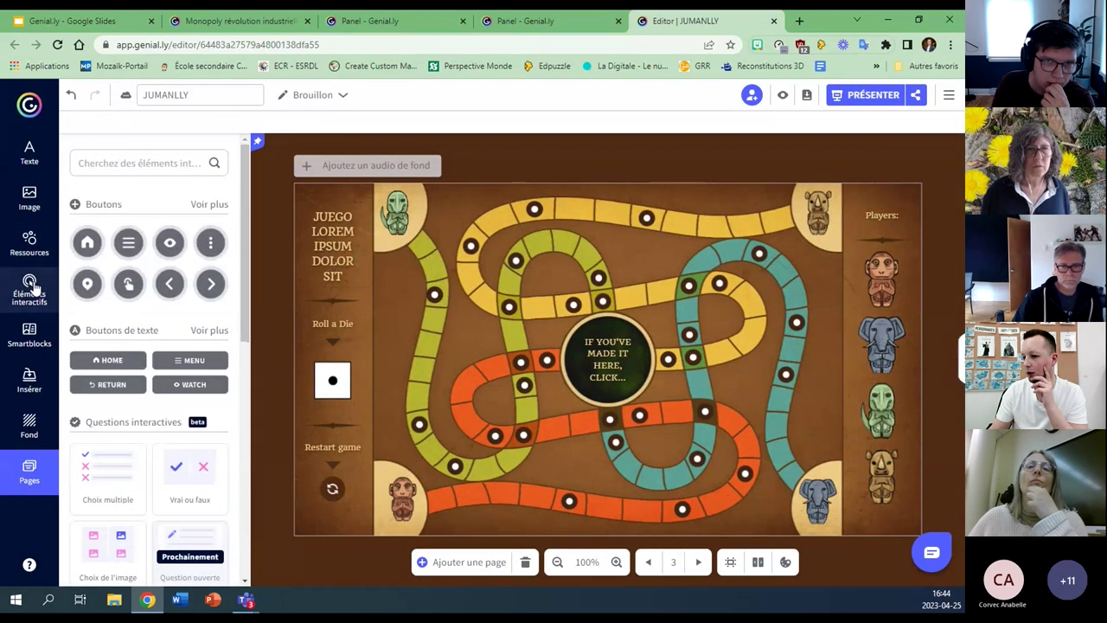
{"action": "left_click", "coordinate": [211, 286]}
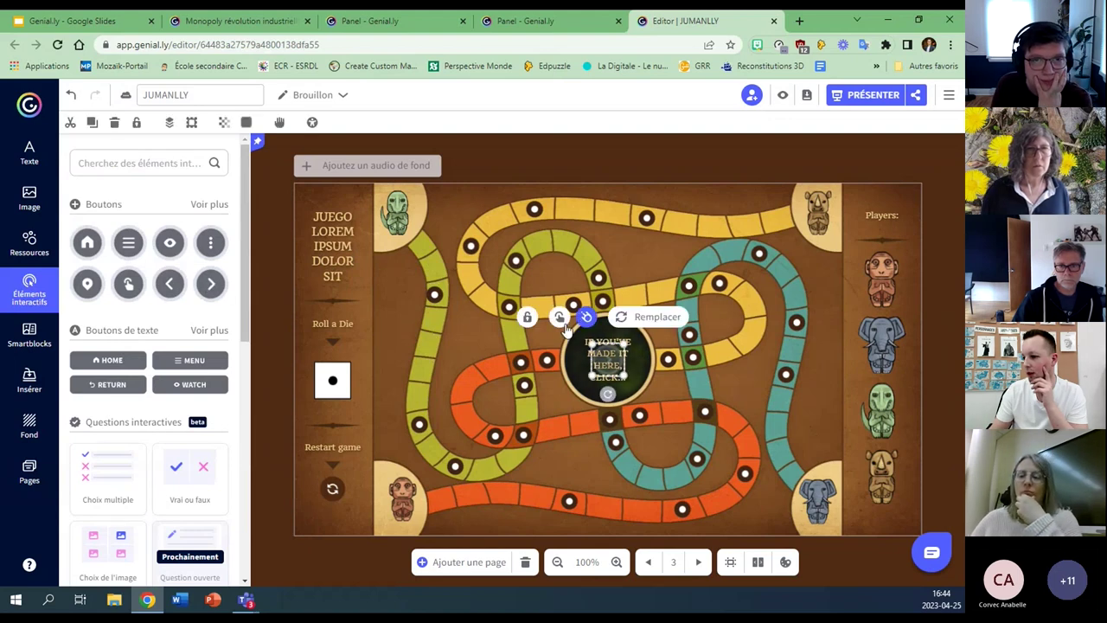
{"action": "left_click_drag", "start_coordinate": [611, 357], "coordinate": [409, 296]}
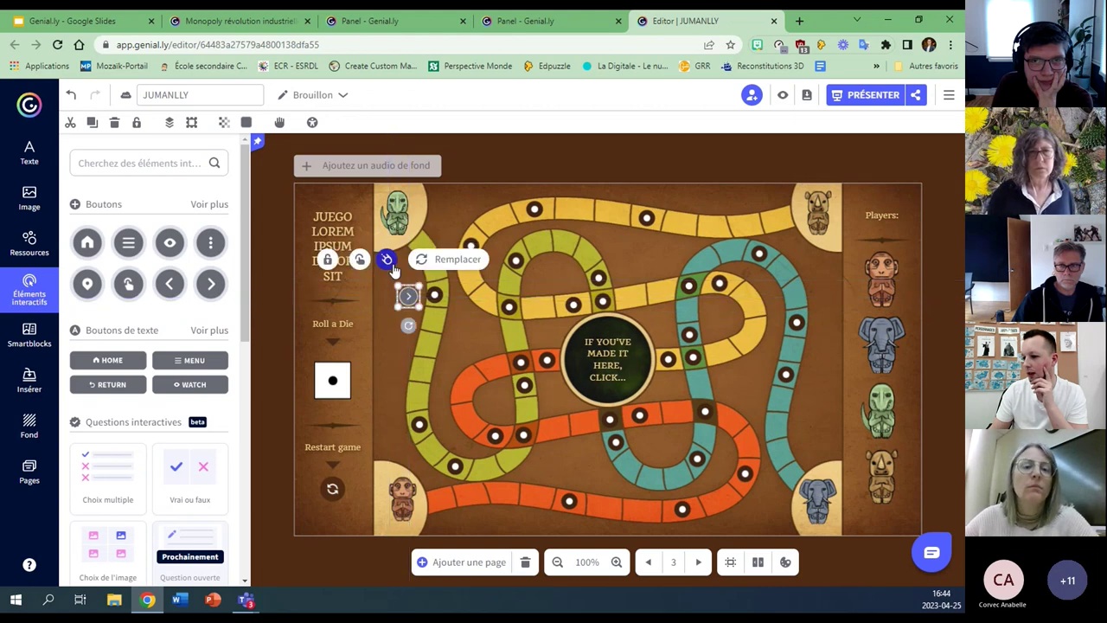
Make the arrow button go to page 4, which holds the multiple-choice question.
{"action": "left_click", "coordinate": [387, 261]}
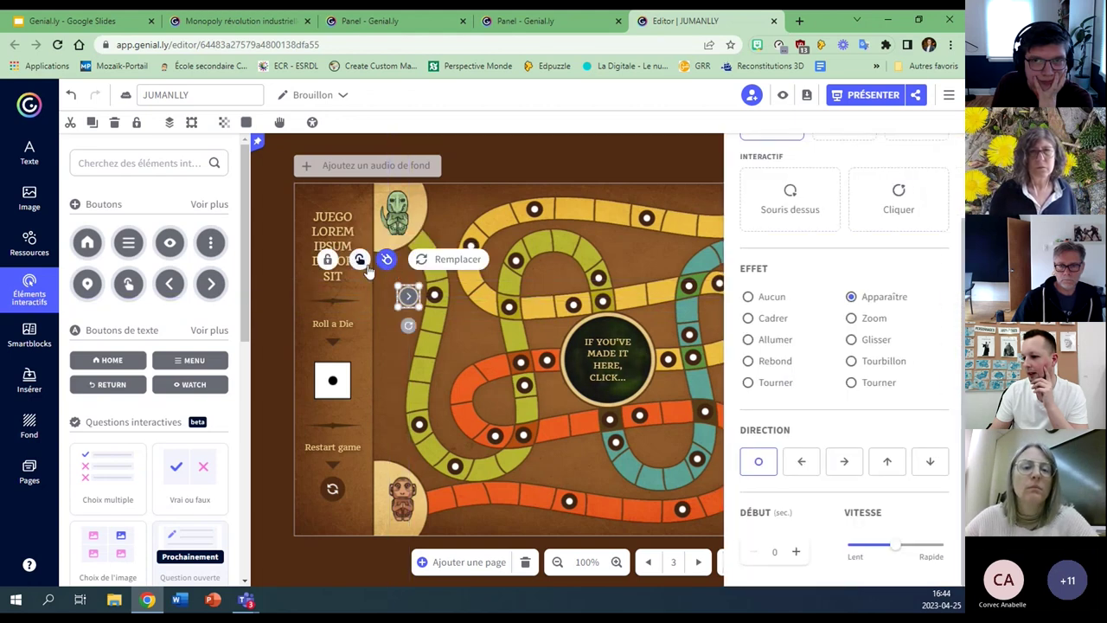
{"action": "left_click", "coordinate": [360, 260]}
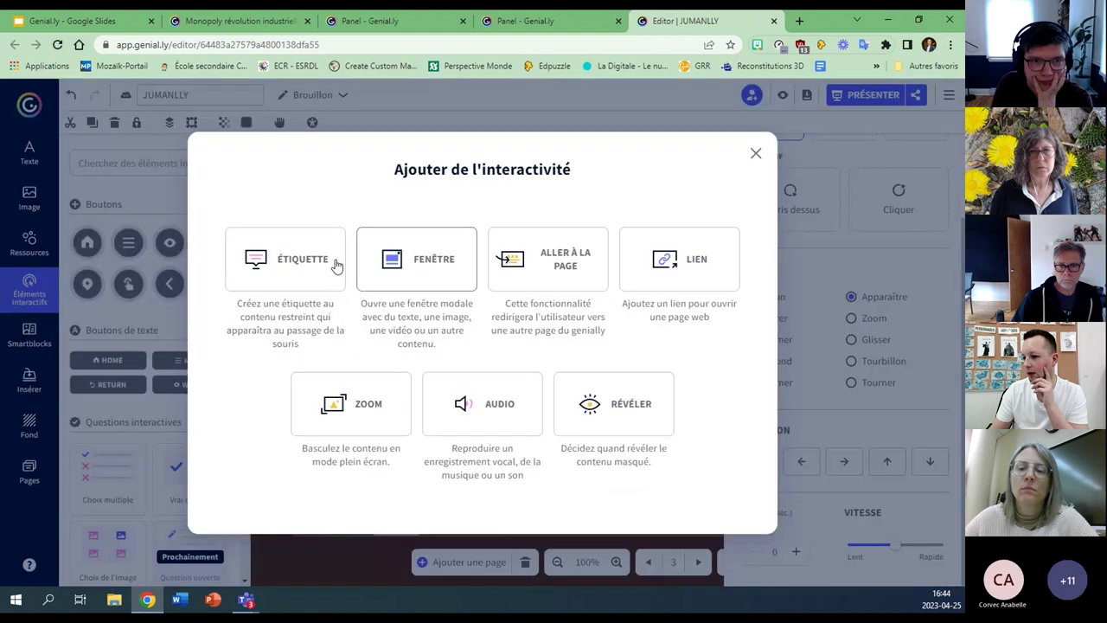
{"action": "left_click", "coordinate": [535, 264]}
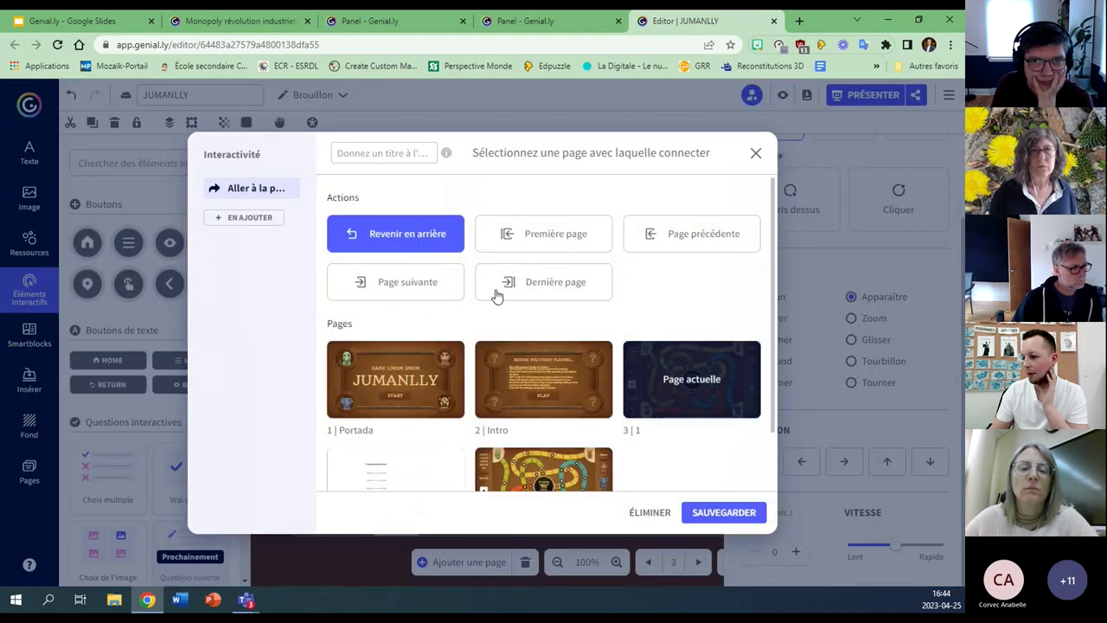
{"action": "left_click", "coordinate": [406, 469]}
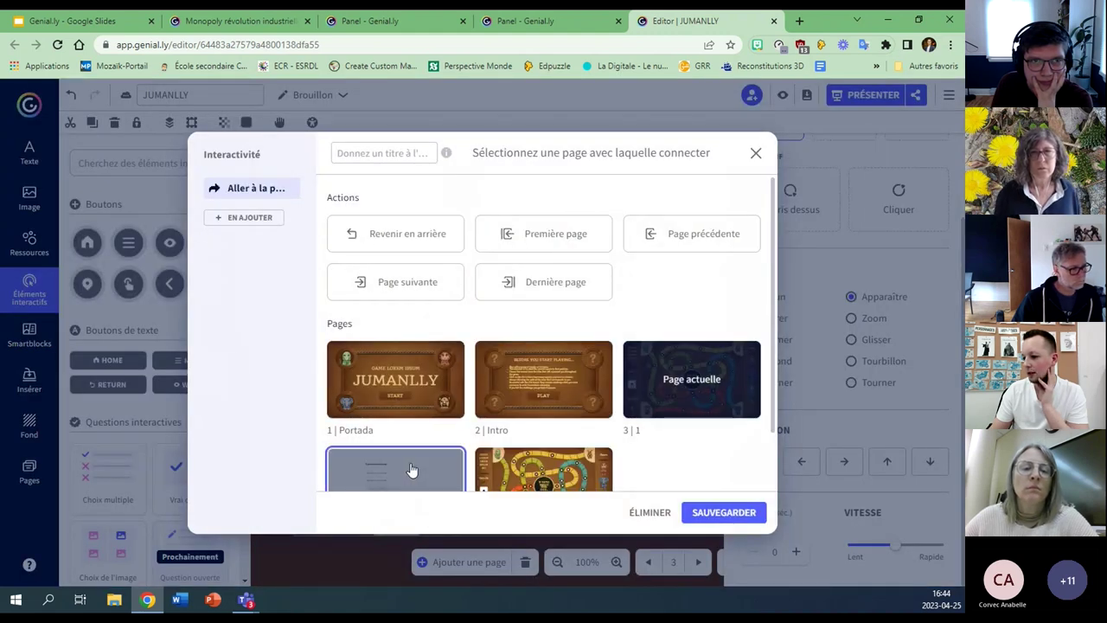
{"action": "left_click", "coordinate": [708, 513]}
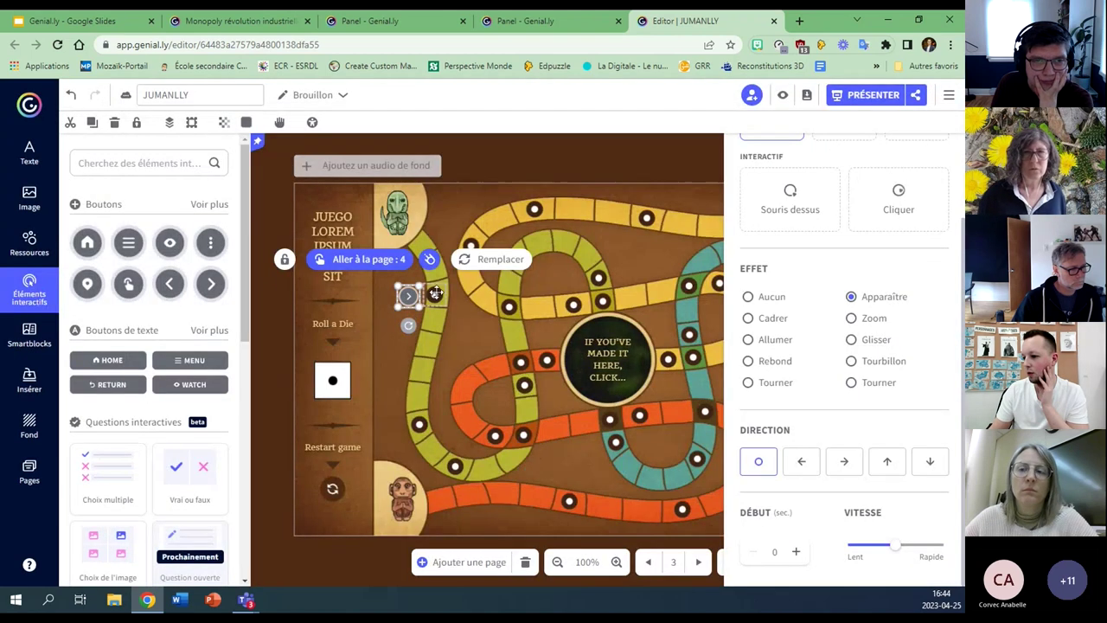
Review the pop-up window text of the green-path dot beside the arrow button.
{"action": "left_click", "coordinate": [845, 217]}
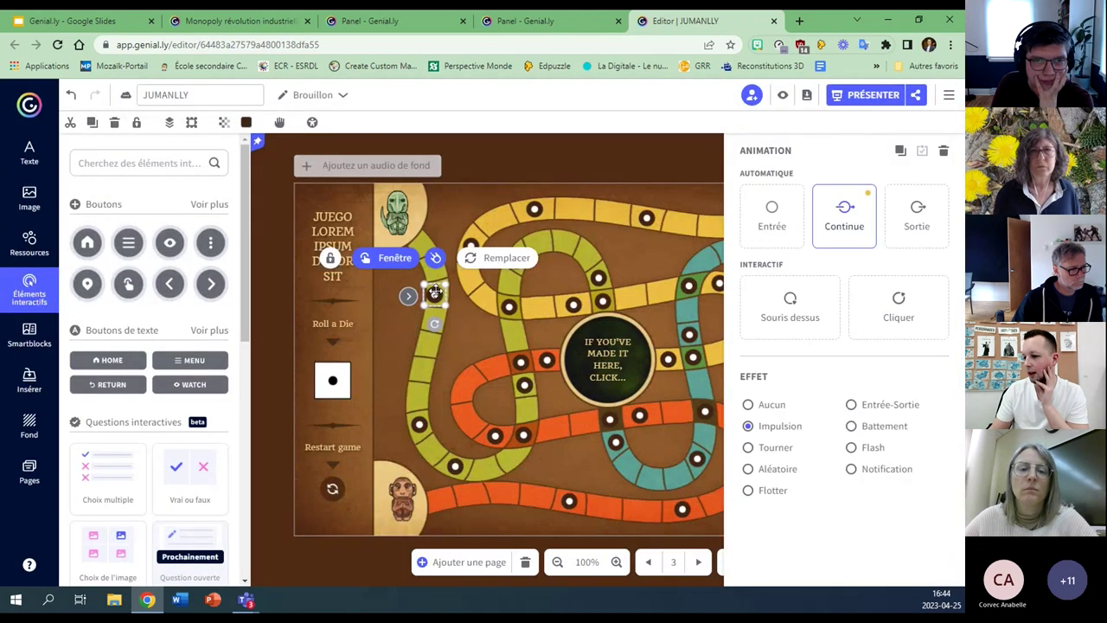
{"action": "left_click", "coordinate": [396, 258]}
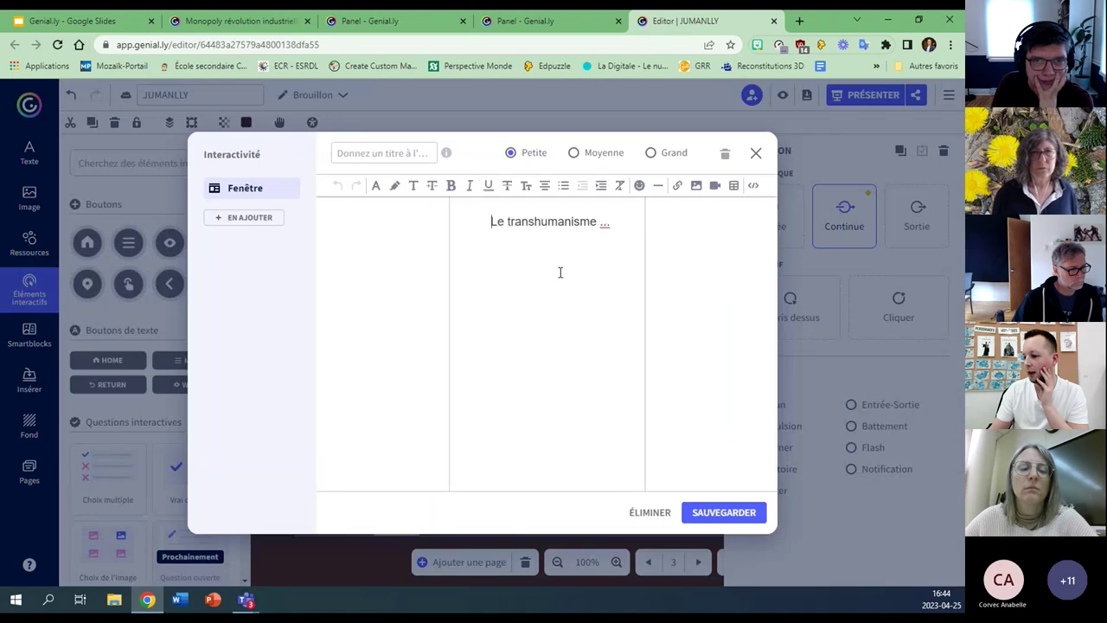
{"action": "left_click", "coordinate": [724, 512]}
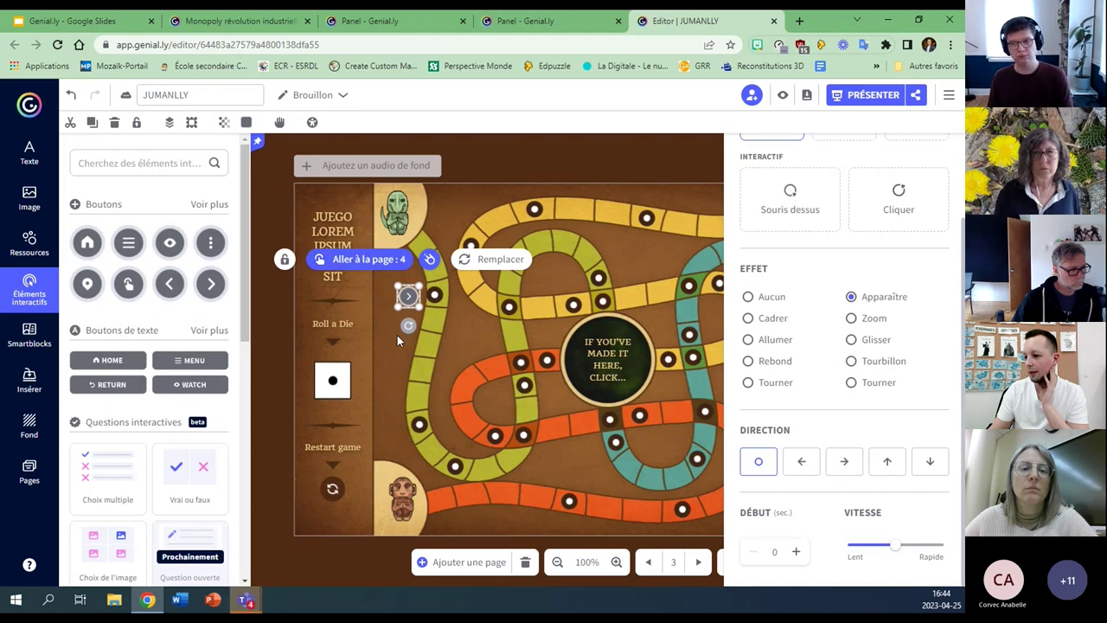
{"action": "left_click", "coordinate": [698, 156]}
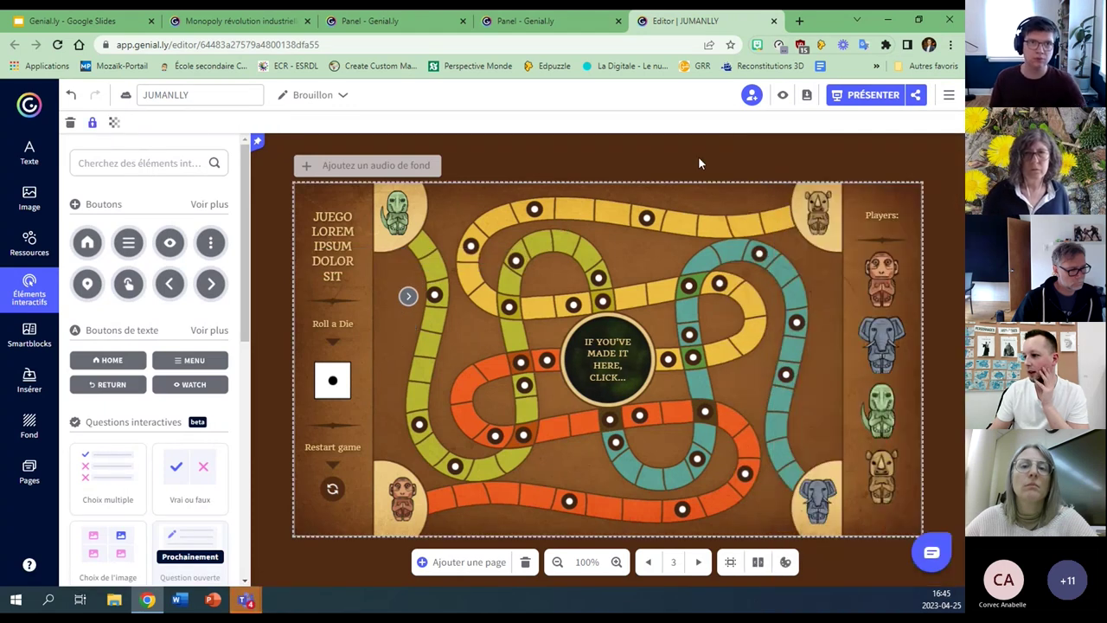
Preview the game board and test the pop-up window of the uppermost green-path dot.
{"action": "left_click", "coordinate": [784, 97]}
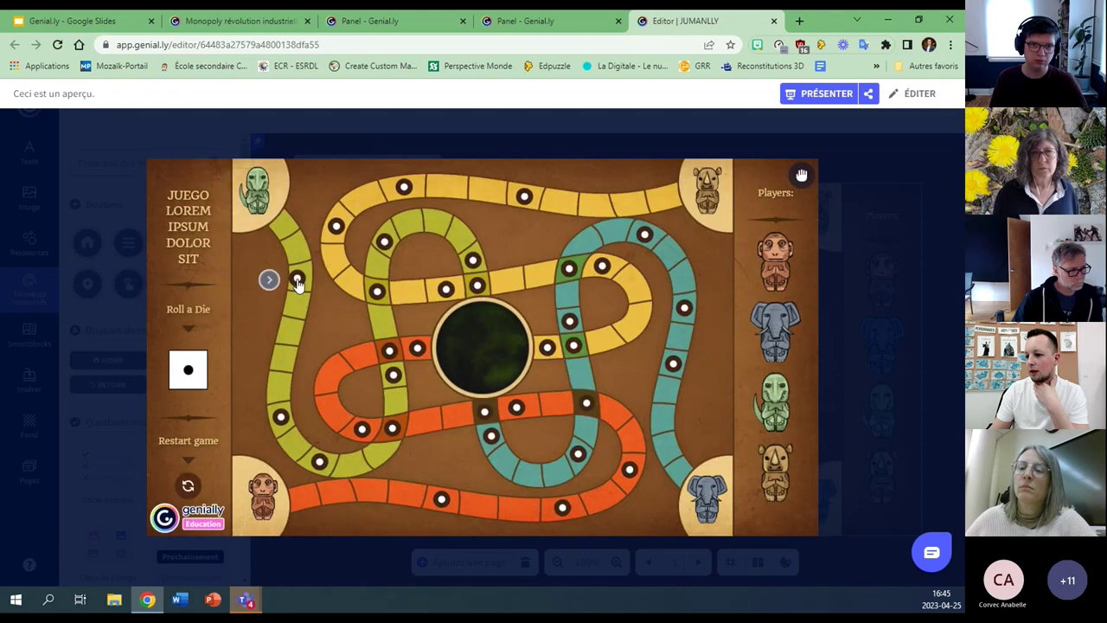
{"action": "left_click", "coordinate": [297, 281]}
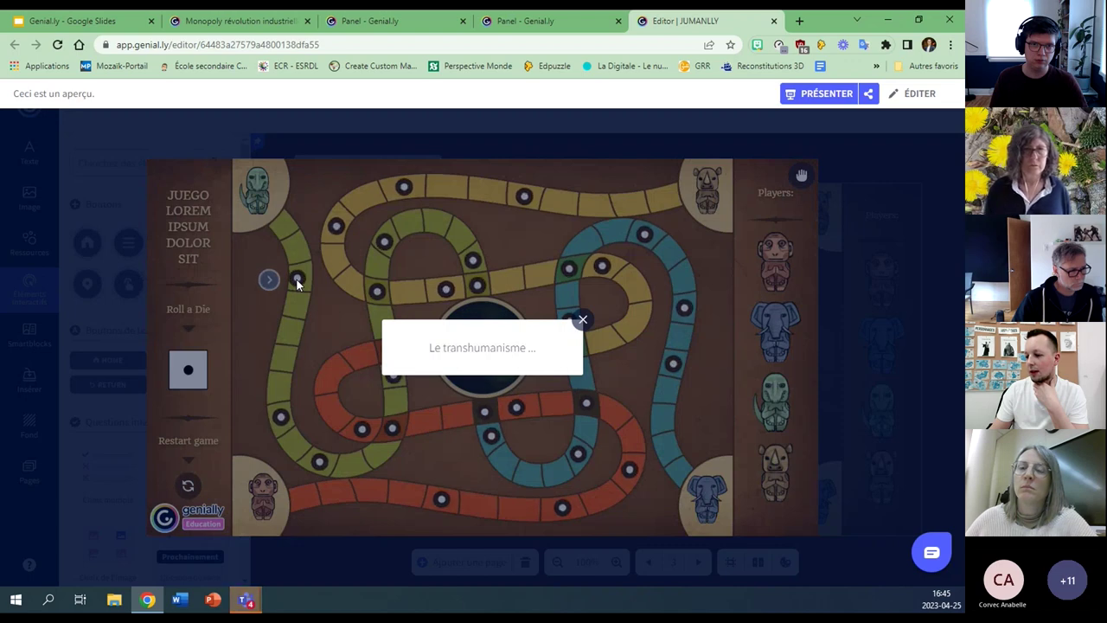
{"action": "left_click", "coordinate": [297, 282]}
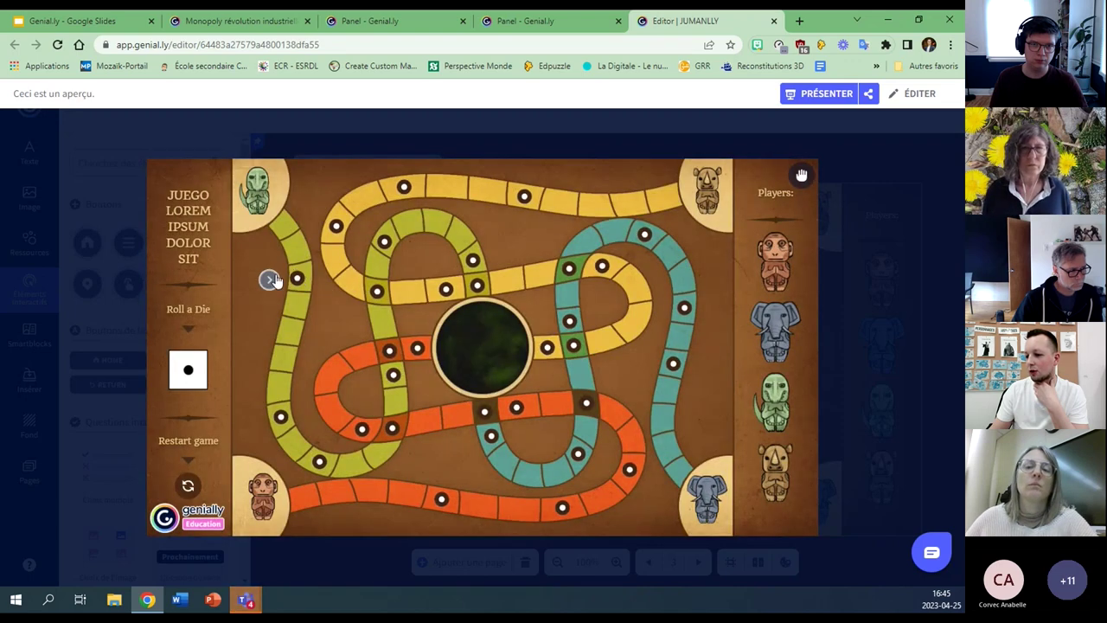
Test the arrow button's page link in the preview and submit the first answer to the "Transhumanisme" question.
{"action": "left_click", "coordinate": [269, 281]}
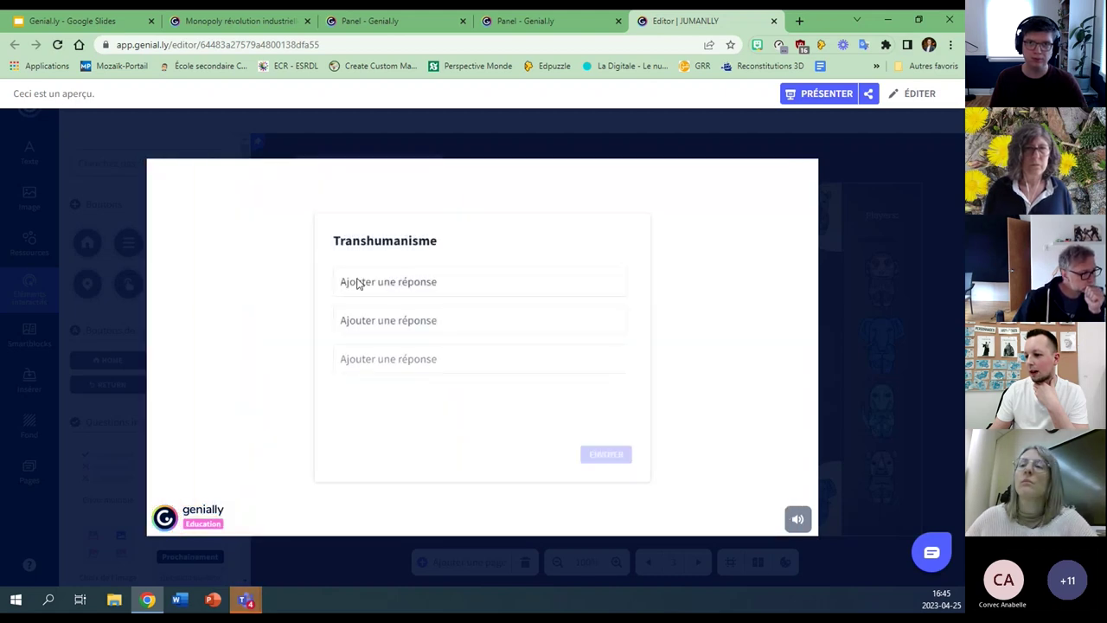
{"action": "left_click", "coordinate": [419, 288]}
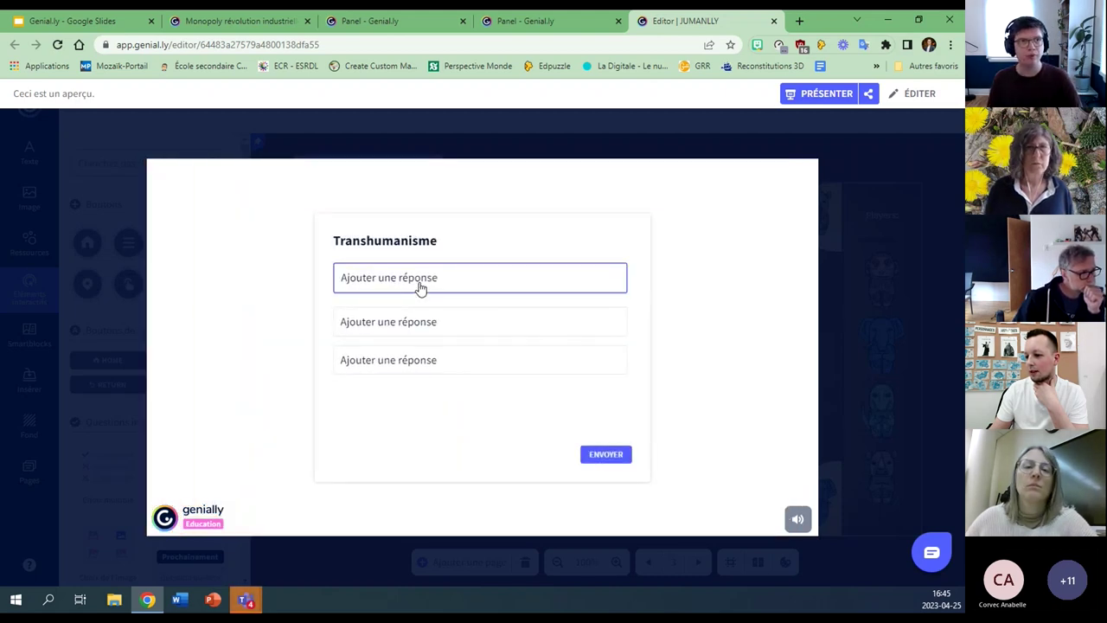
{"action": "left_click", "coordinate": [608, 452]}
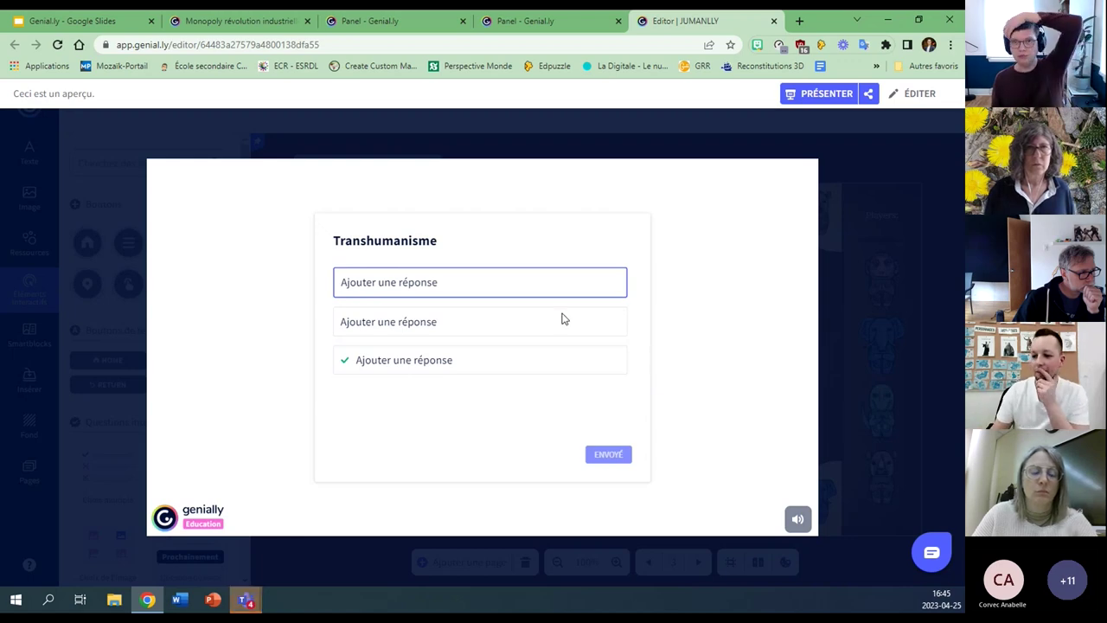
Close the preview and shift the arrow button slightly closer to the uppermost green-path dot on the board.
{"action": "left_click", "coordinate": [97, 323]}
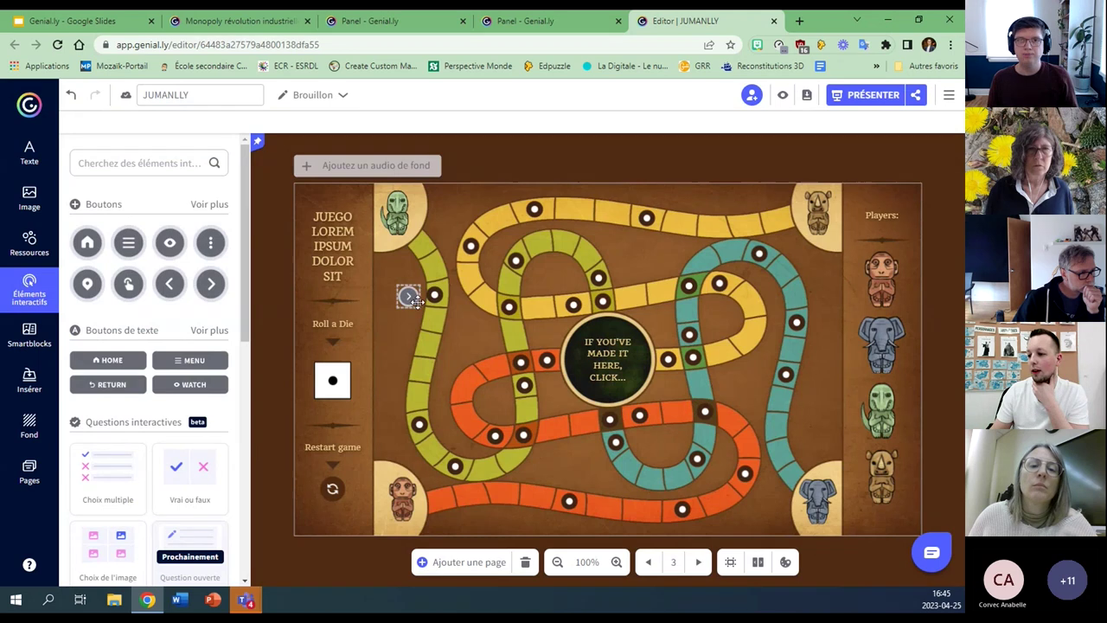
{"action": "left_click", "coordinate": [410, 298]}
{"action": "left_click_drag", "start_coordinate": [422, 309], "coordinate": [422, 304]}
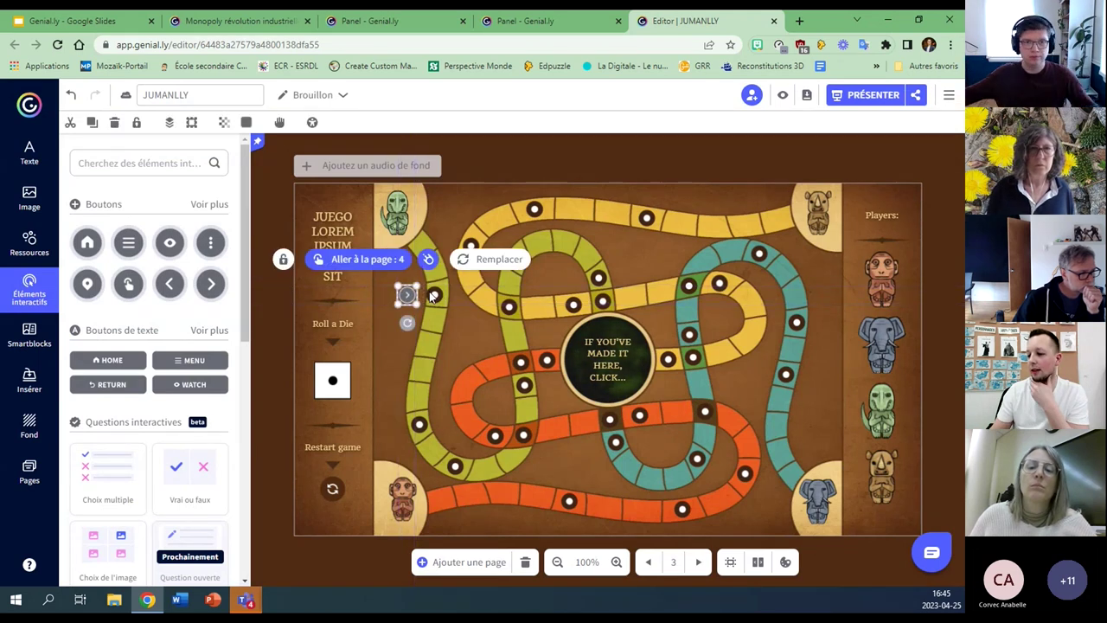
{"action": "left_click_drag", "start_coordinate": [407, 300], "coordinate": [410, 294]}
{"action": "left_click", "coordinate": [398, 318]}
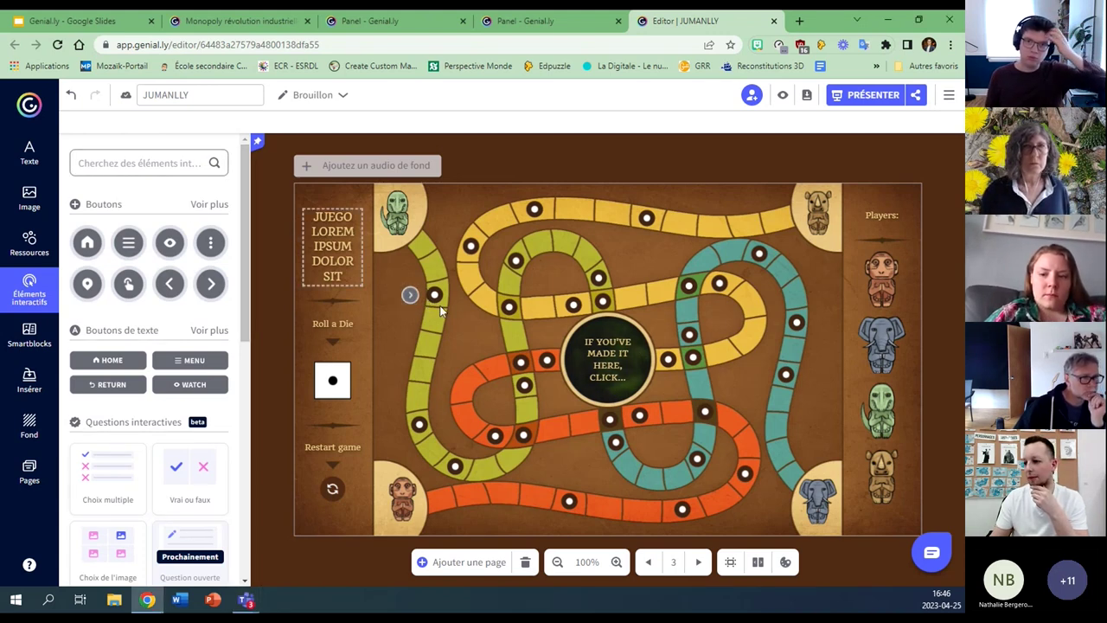
Remove the arrow button beside the uppermost green-path dot and review the dot's pop-up window text.
{"action": "left_click", "coordinate": [410, 295]}
{"action": "left_click_drag", "start_coordinate": [410, 295], "coordinate": [434, 292]}
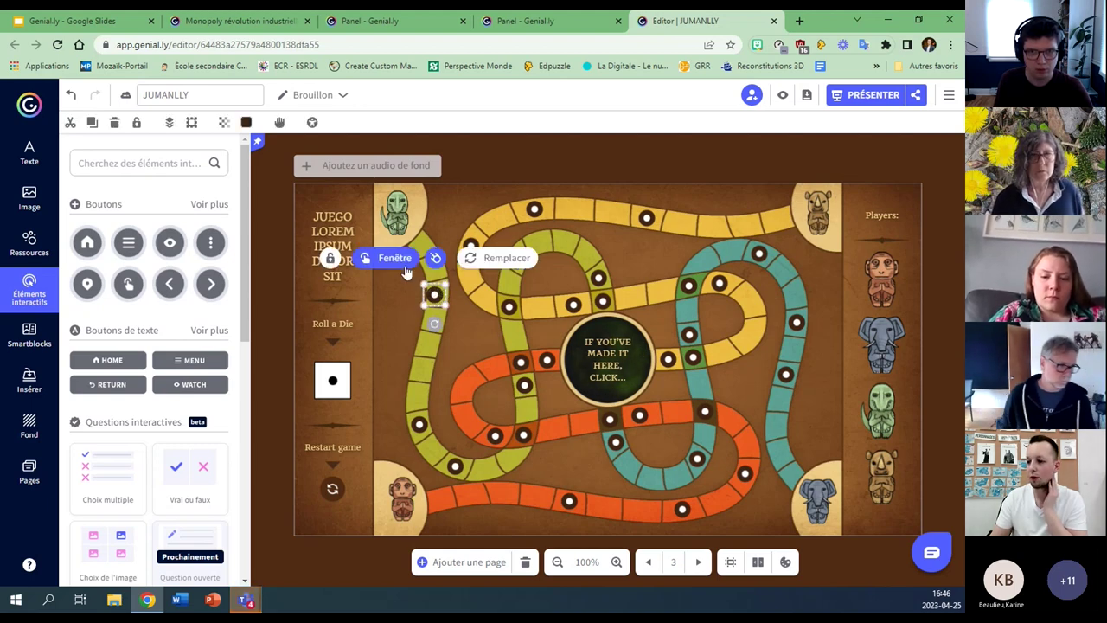
{"action": "left_click", "coordinate": [402, 270]}
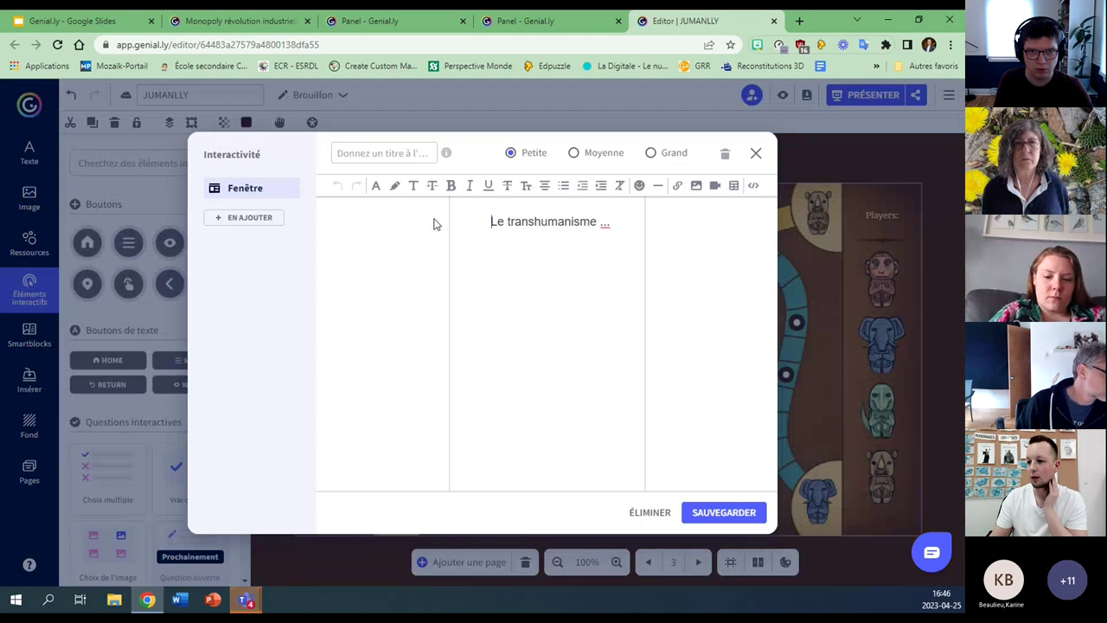
{"action": "double_click", "coordinate": [604, 224]}
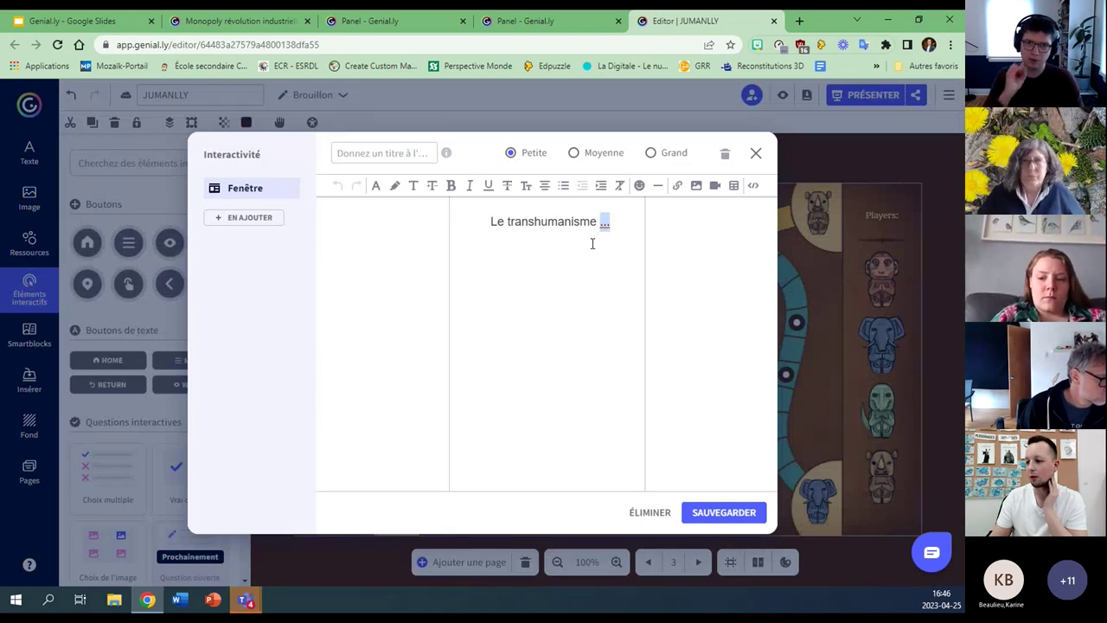
{"action": "left_click", "coordinate": [732, 512]}
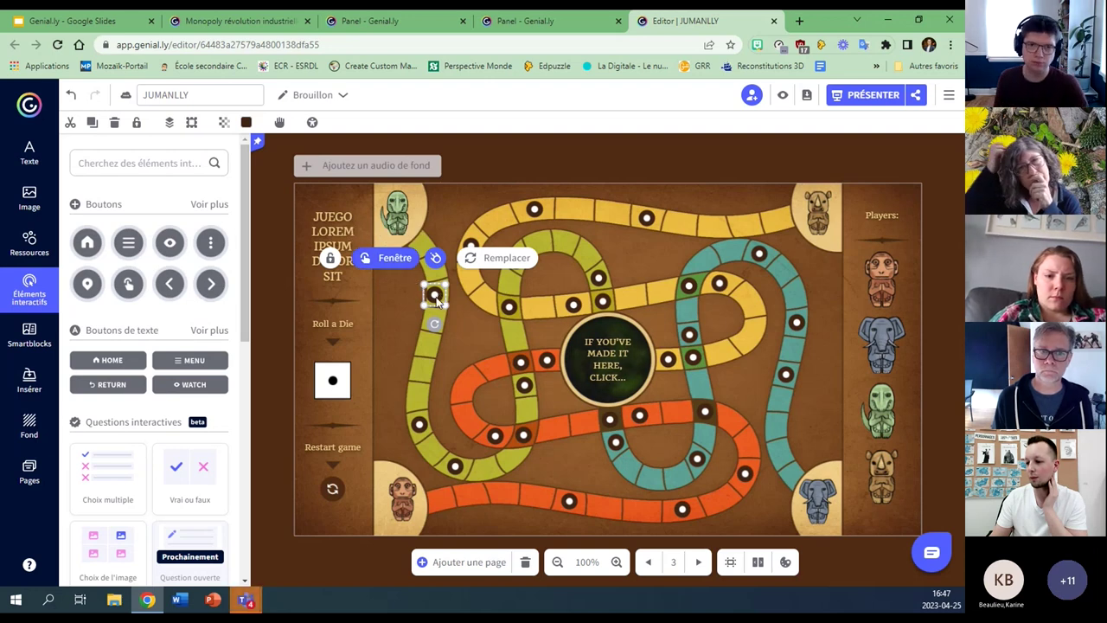
{"action": "left_click", "coordinate": [400, 325]}
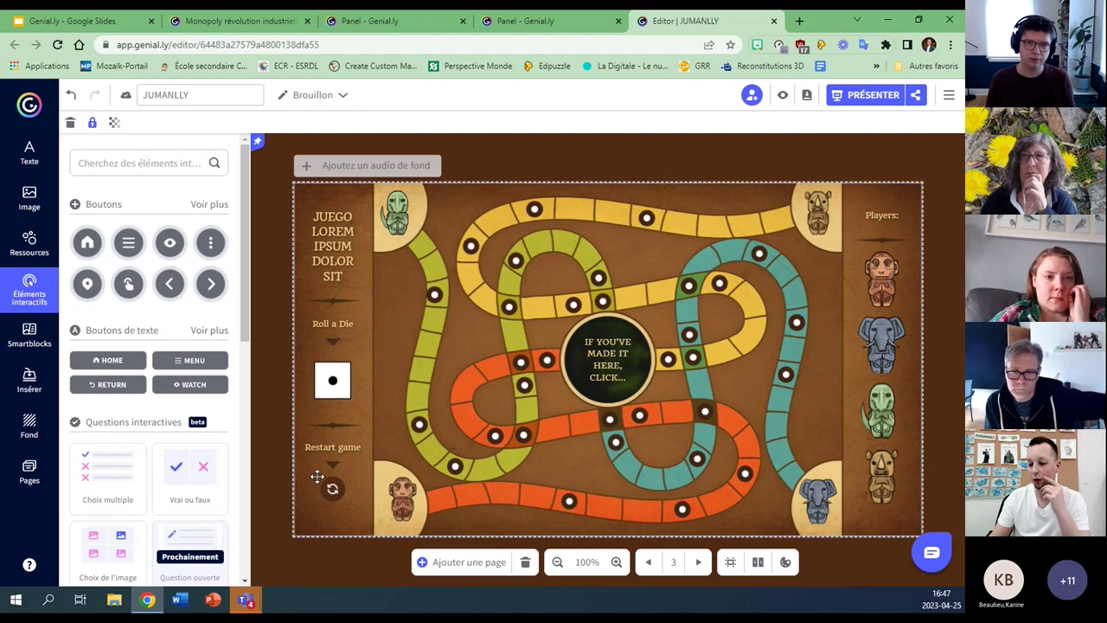
Add a blank page directly after the game board page and check its place in the page list.
{"action": "left_click", "coordinate": [424, 563]}
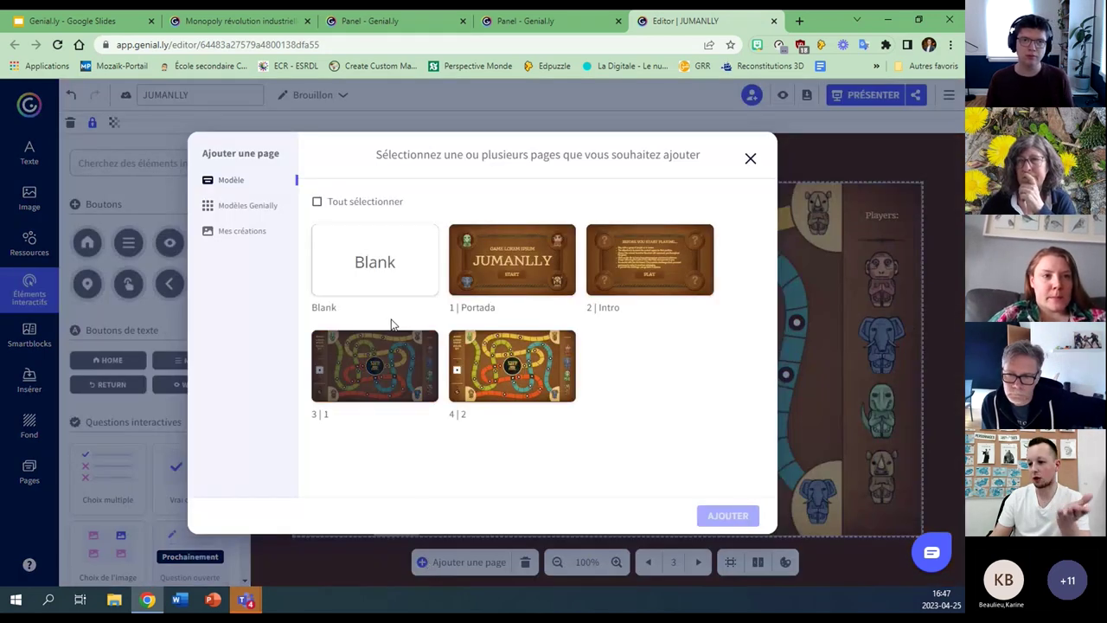
{"action": "left_click", "coordinate": [391, 292]}
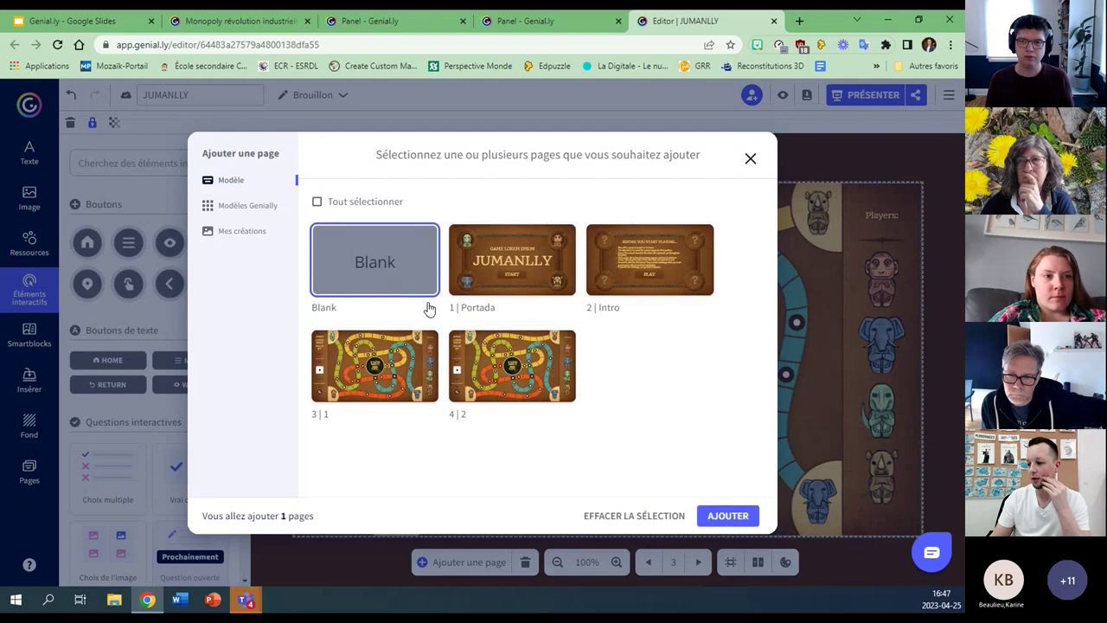
{"action": "left_click", "coordinate": [723, 519]}
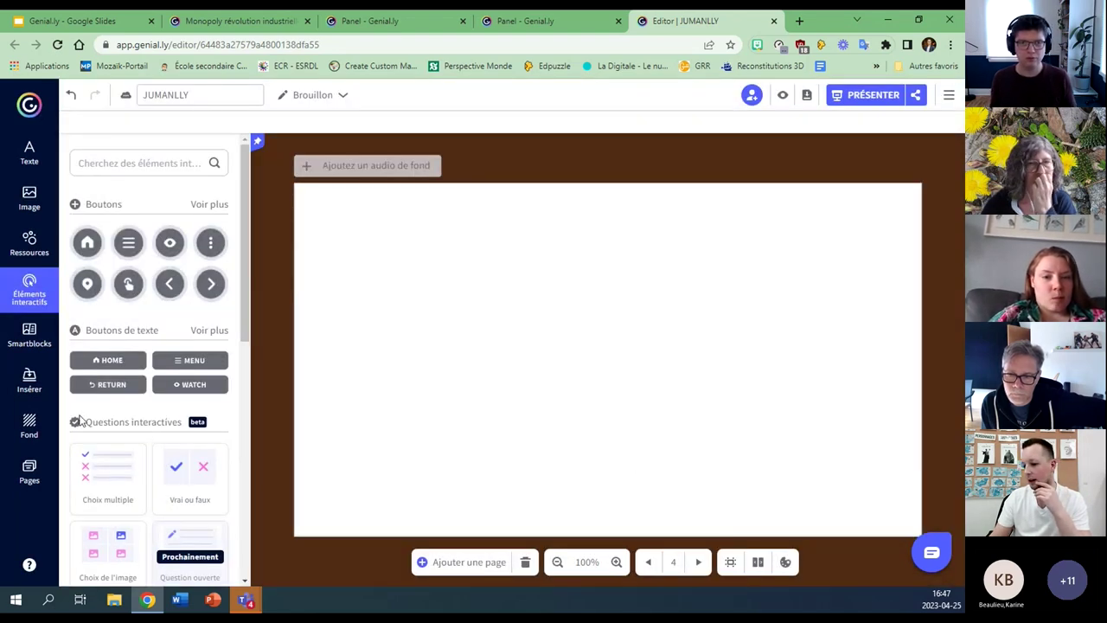
{"action": "left_click", "coordinate": [29, 472]}
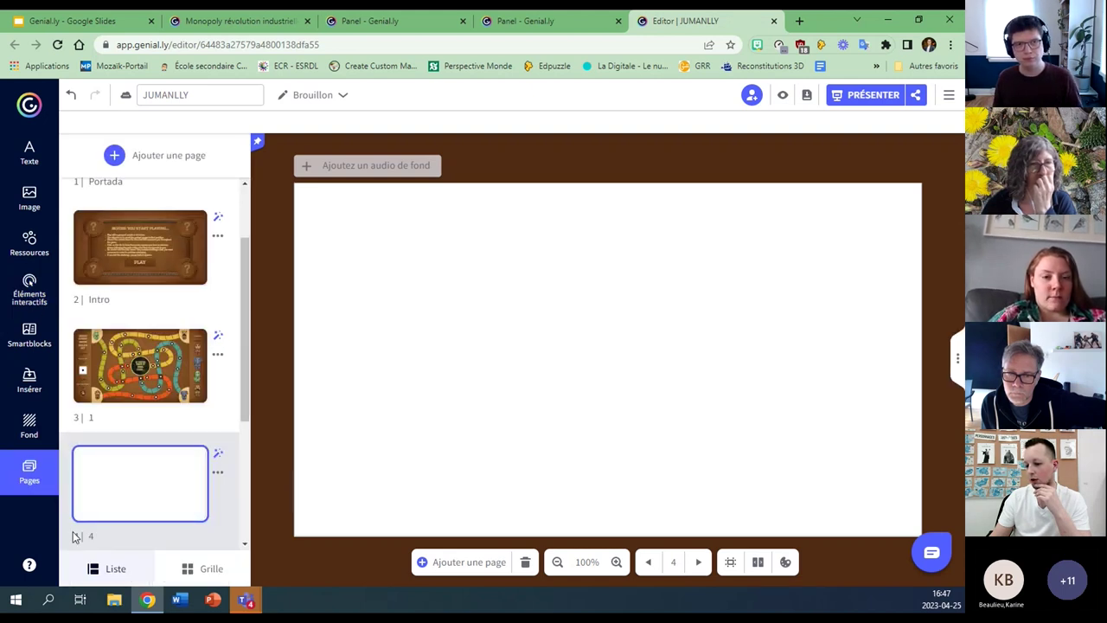
Insert a true-or-false question on the blank page with the text "Le transhumanisme permet-il de ...".
{"action": "left_click", "coordinate": [29, 296]}
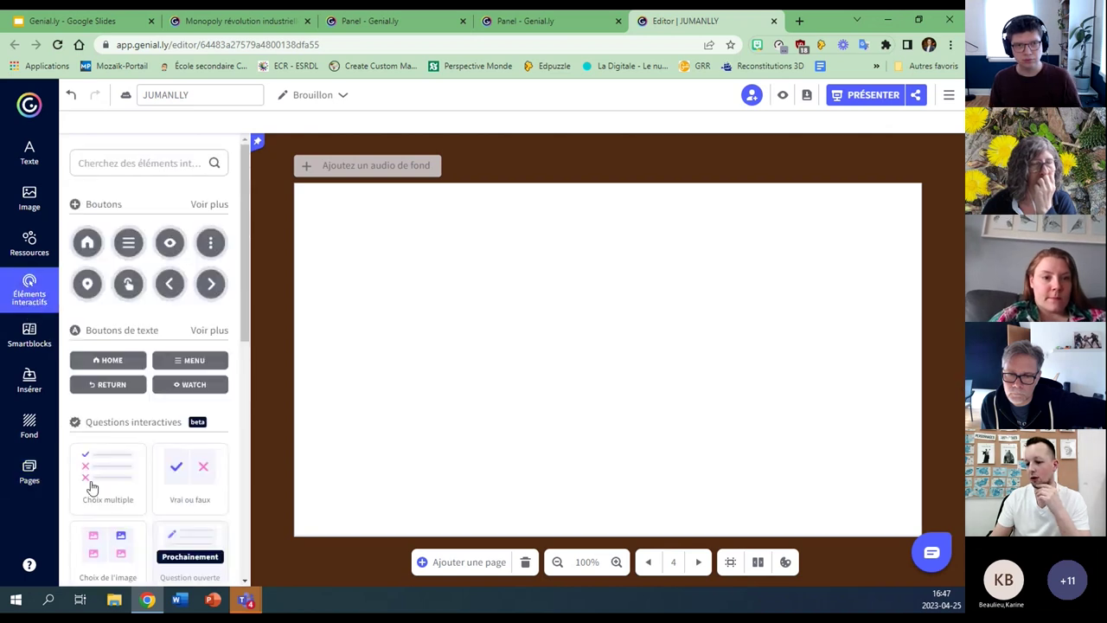
{"action": "left_click", "coordinate": [188, 501]}
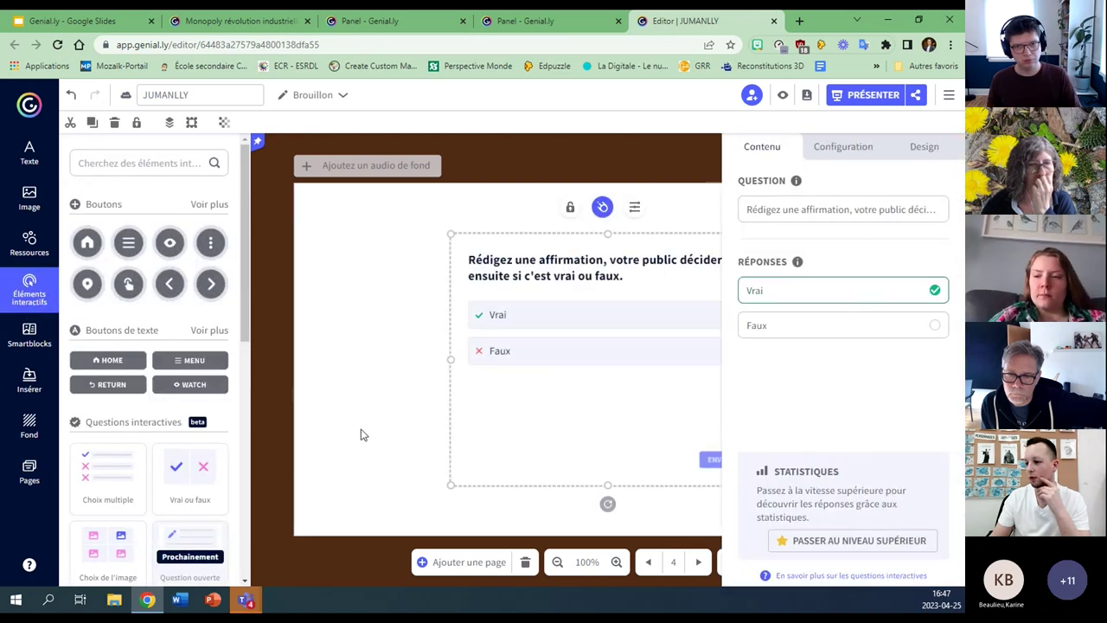
{"action": "left_click", "coordinate": [833, 211]}
{"action": "type", "text": "Le"}
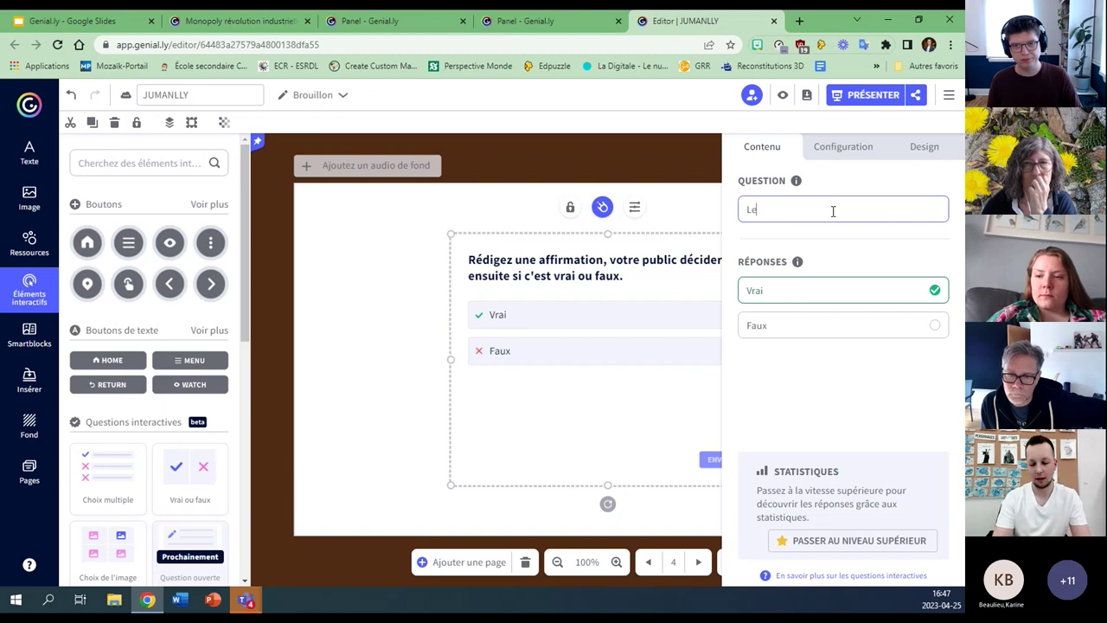
{"action": "type", "text": " transhumanisme permet-il de ..."}
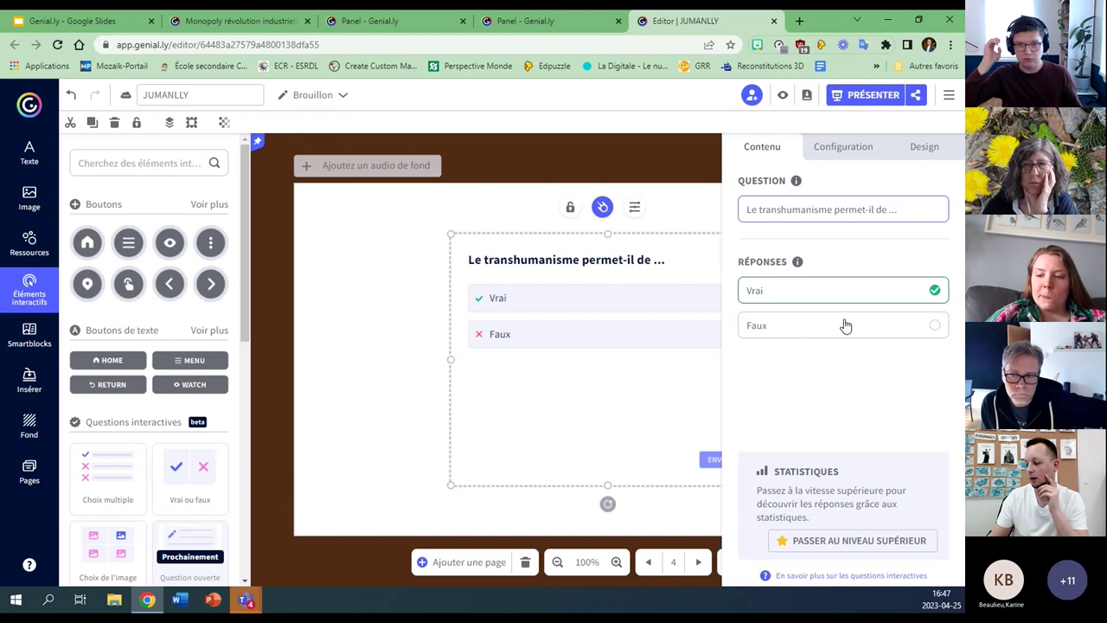
Mark "Faux" as the correct answer of the true-or-false question.
{"action": "left_click", "coordinate": [802, 332]}
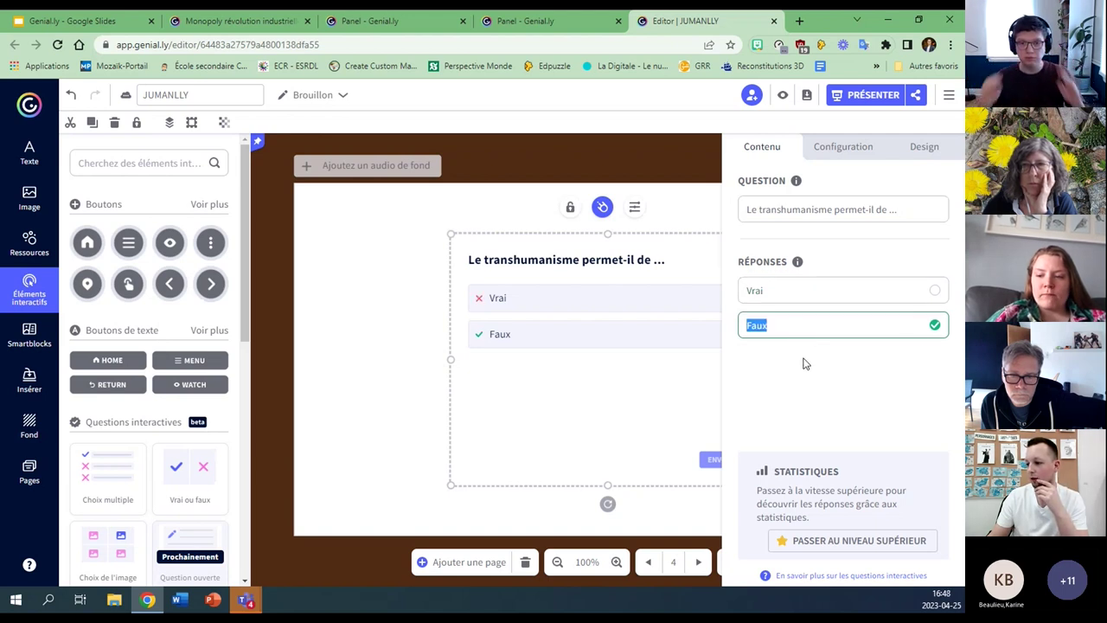
{"action": "left_click", "coordinate": [767, 340]}
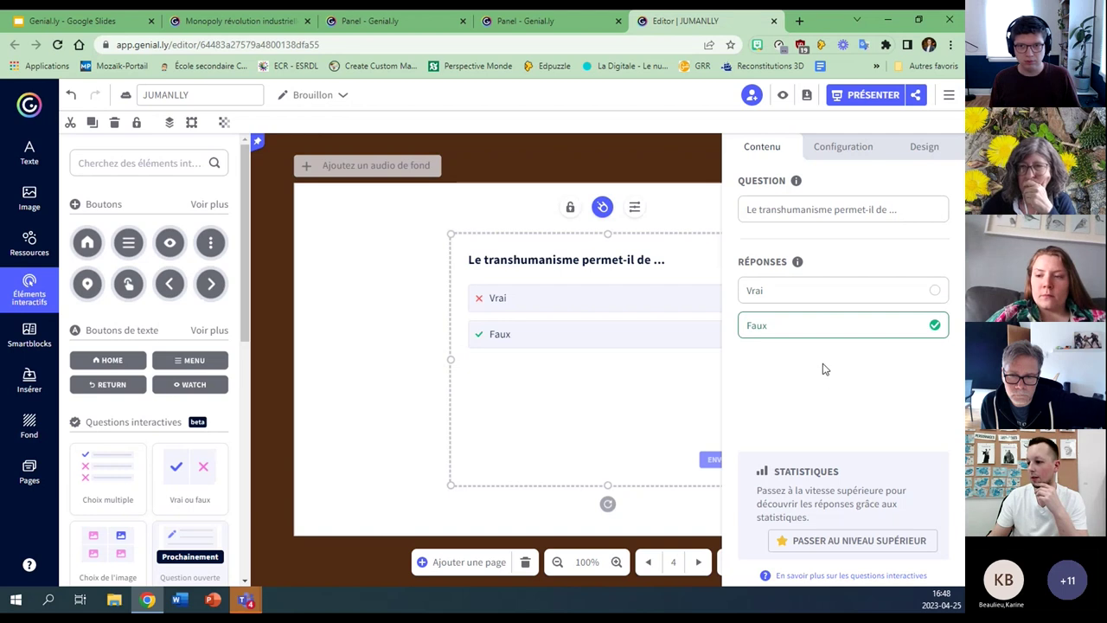
{"action": "left_click", "coordinate": [416, 409]}
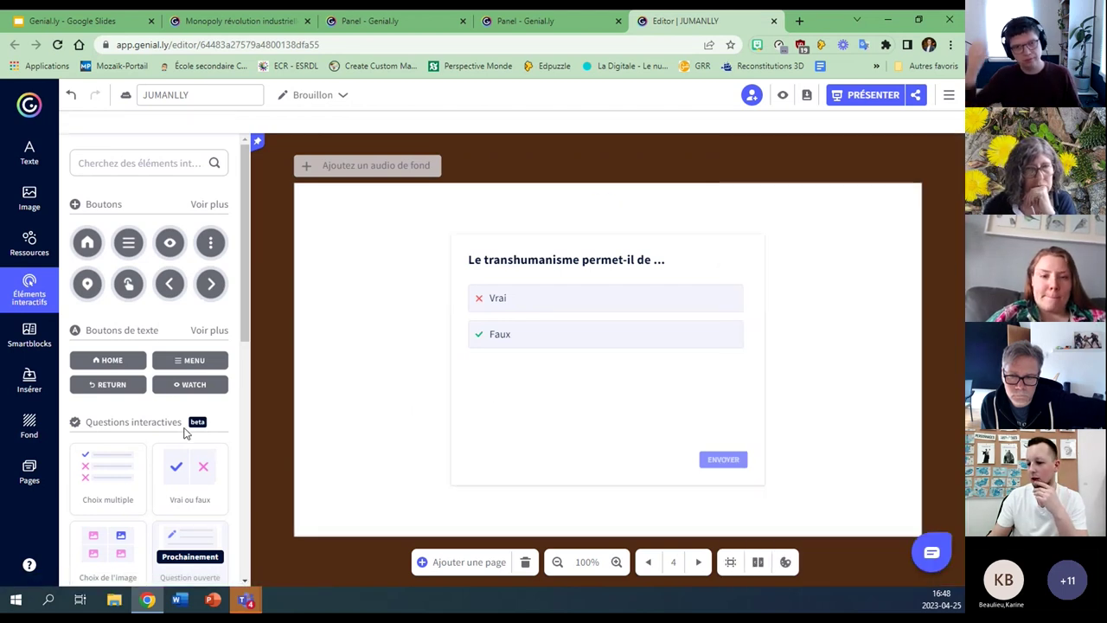
Add a small touch-icon button to the game board on page 3, placed beside the uppermost green-path dot.
{"action": "left_click", "coordinate": [28, 469]}
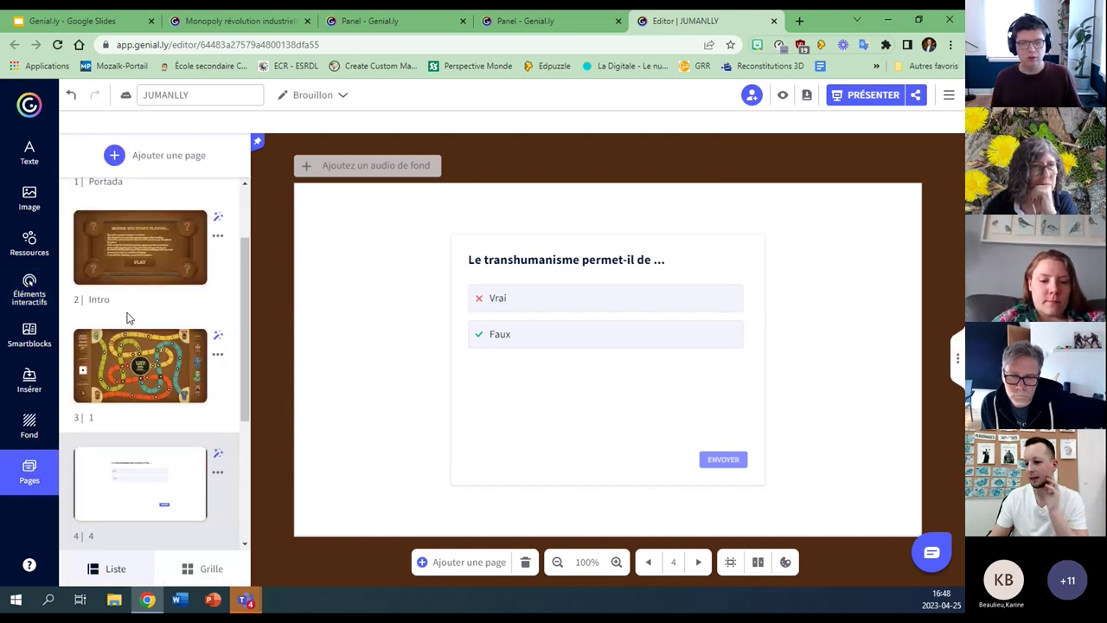
{"action": "scroll", "coordinate": [136, 356], "scroll_direction": "up", "scroll_amount": 2}
{"action": "scroll", "coordinate": [131, 359], "scroll_direction": "down", "scroll_amount": 2}
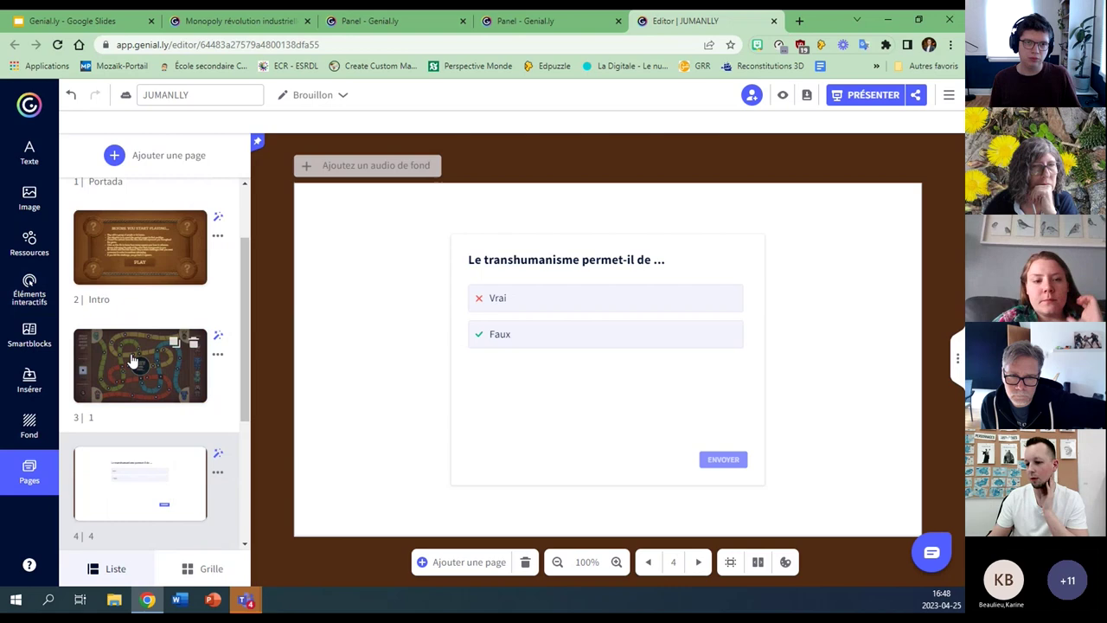
{"action": "left_click", "coordinate": [132, 361]}
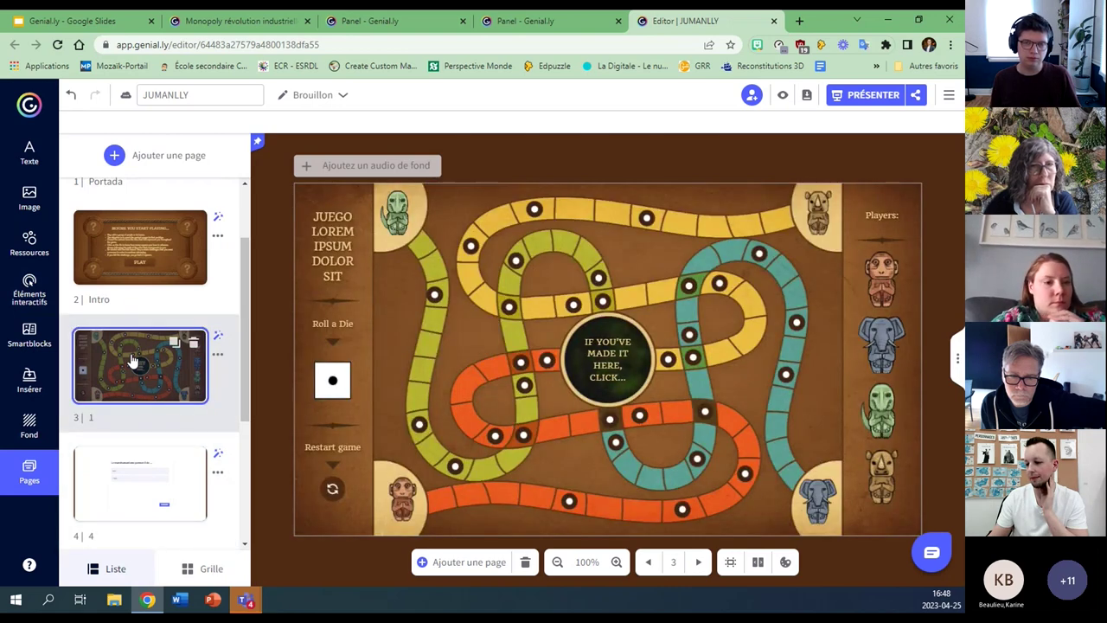
{"action": "left_click", "coordinate": [40, 302]}
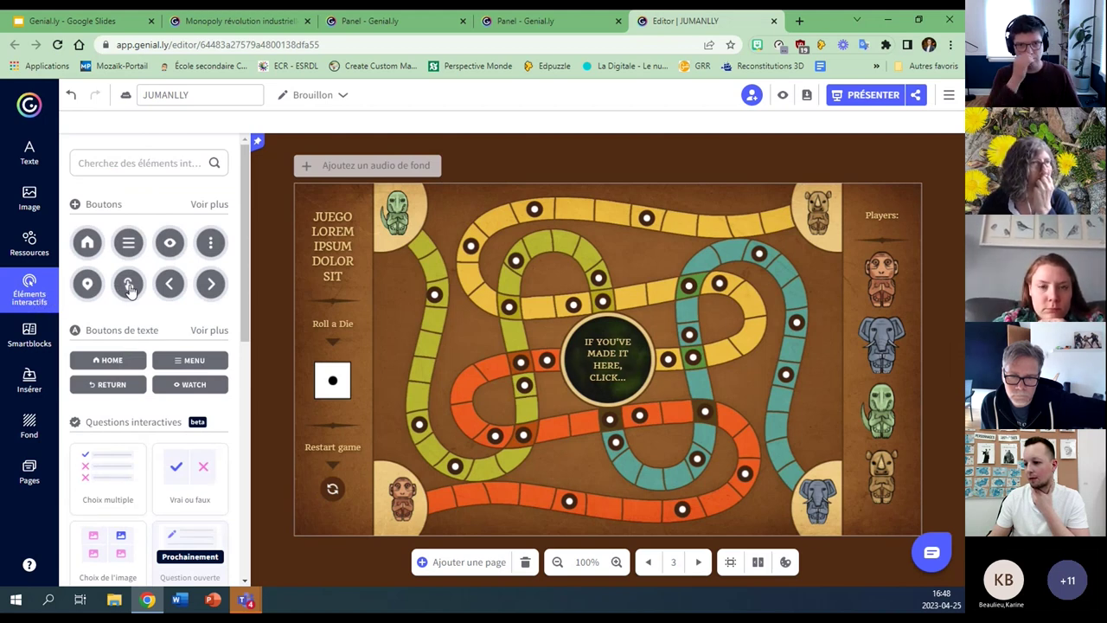
{"action": "left_click", "coordinate": [129, 286]}
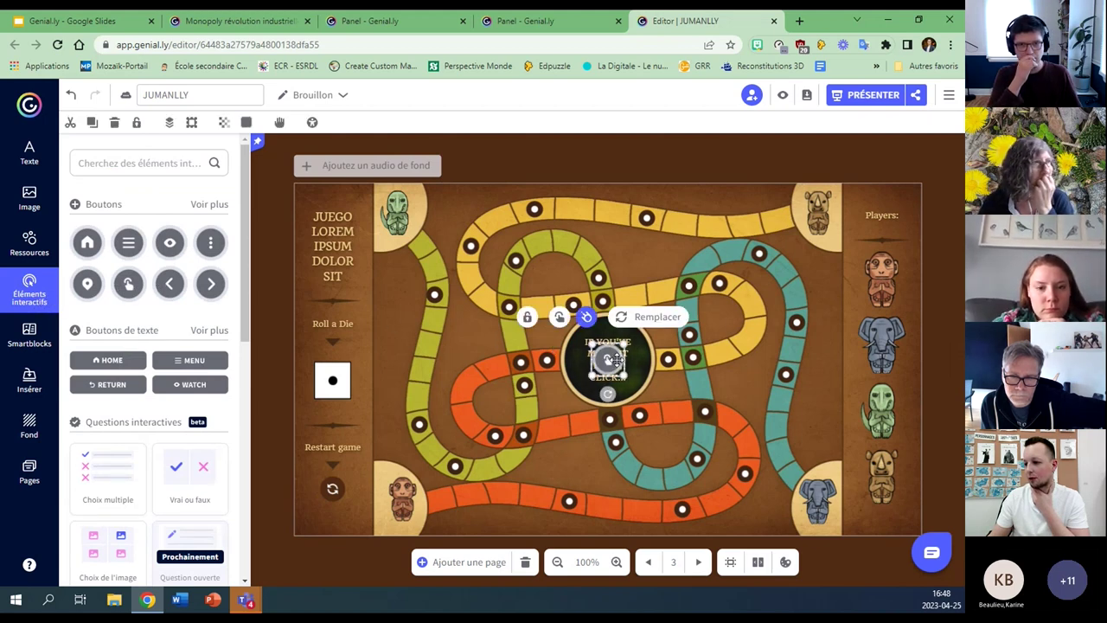
{"action": "left_click_drag", "start_coordinate": [615, 360], "coordinate": [403, 295]}
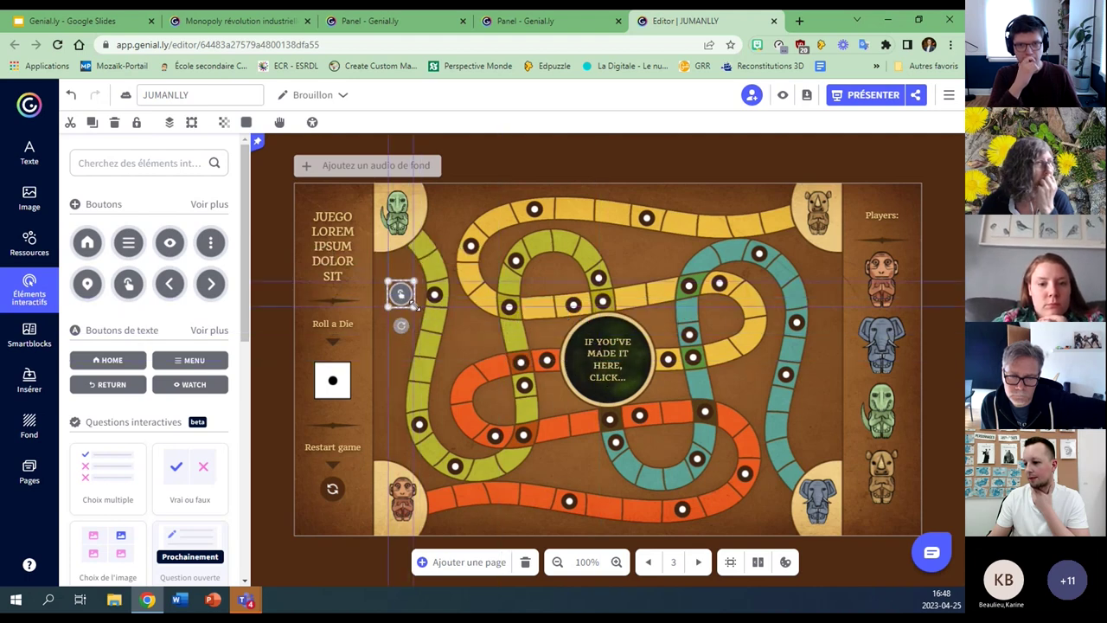
{"action": "left_click_drag", "start_coordinate": [401, 295], "coordinate": [408, 293]}
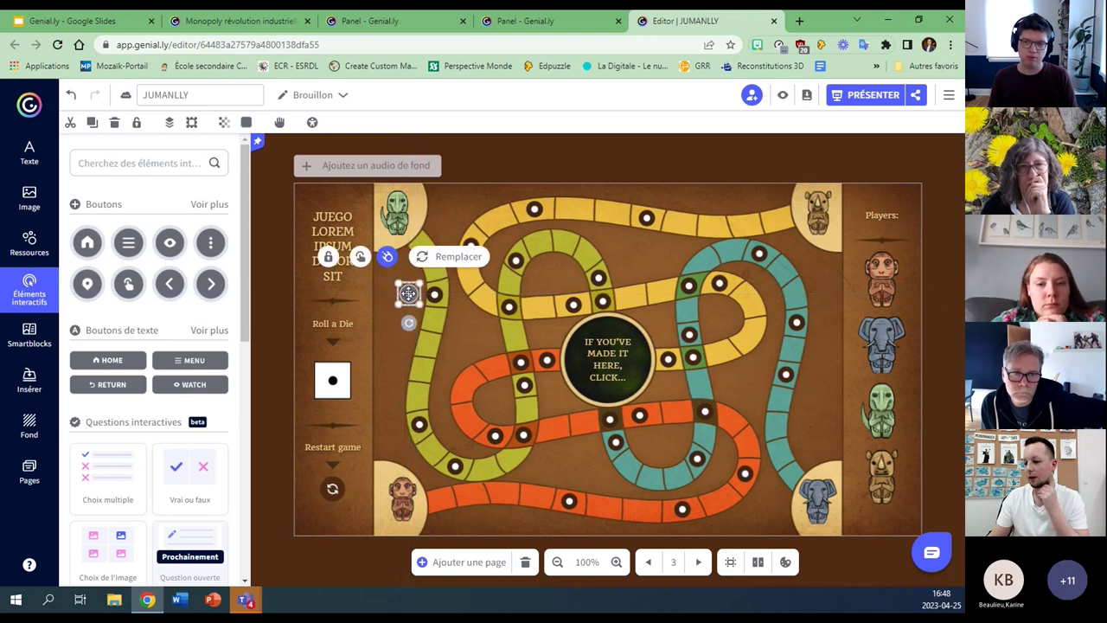
Make the touch-icon button go to page 4, which holds the true-or-false question.
{"action": "left_click", "coordinate": [361, 259]}
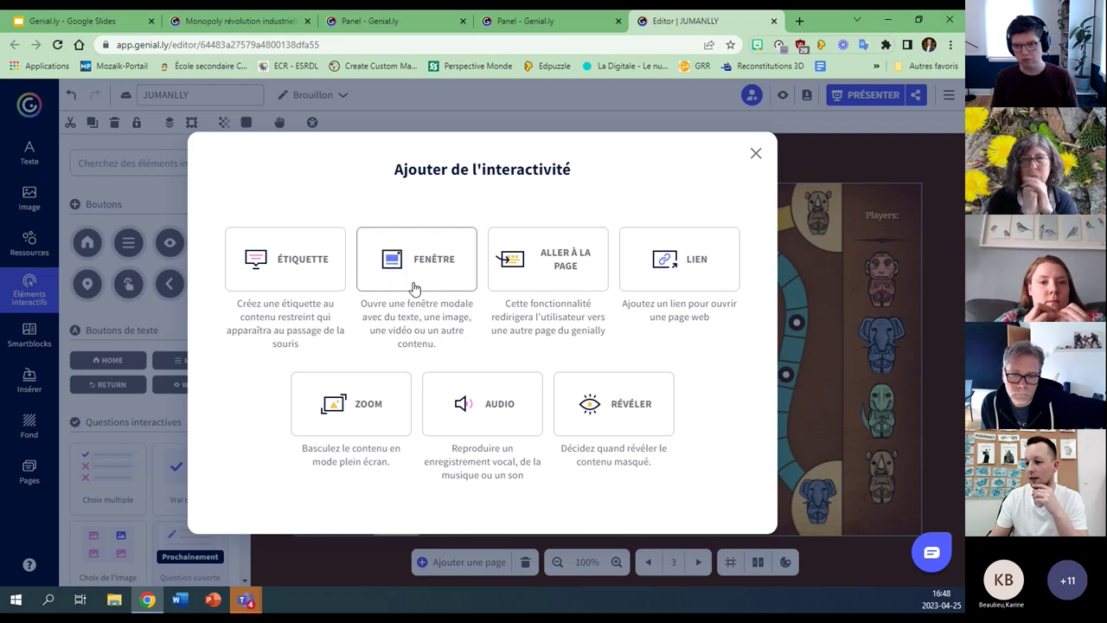
{"action": "left_click", "coordinate": [554, 261]}
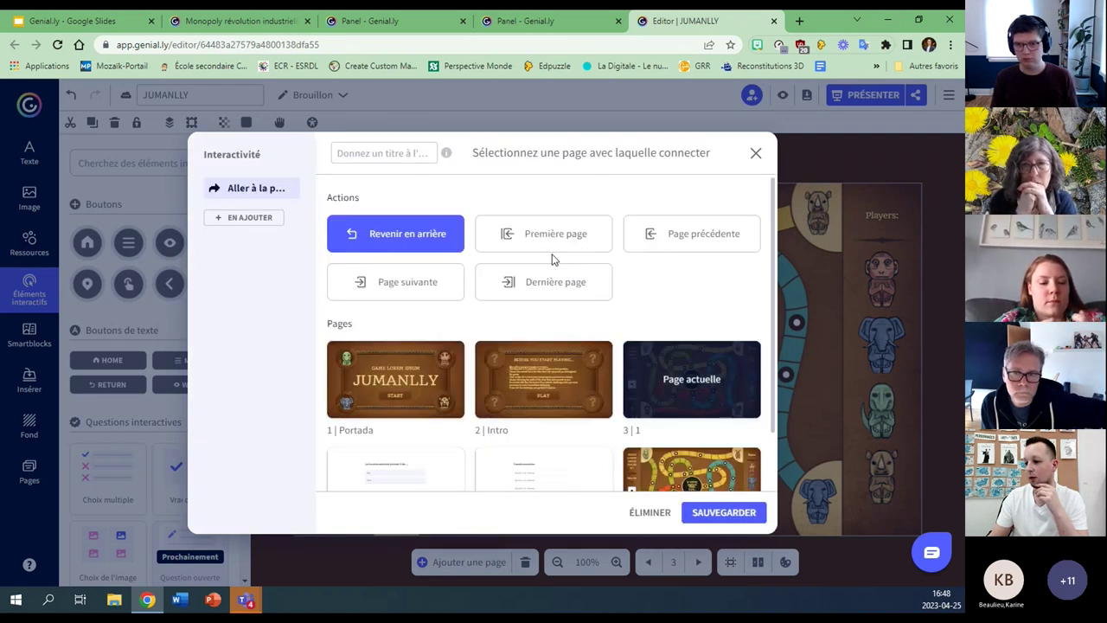
{"action": "scroll", "coordinate": [547, 264], "scroll_direction": "down", "scroll_amount": 2}
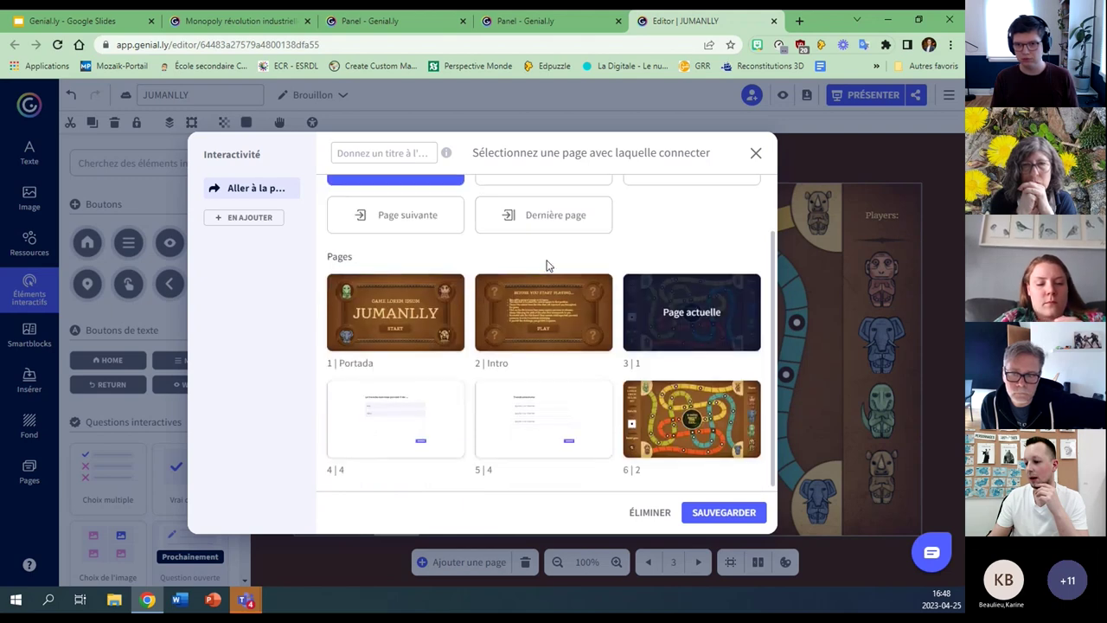
{"action": "left_click", "coordinate": [390, 441]}
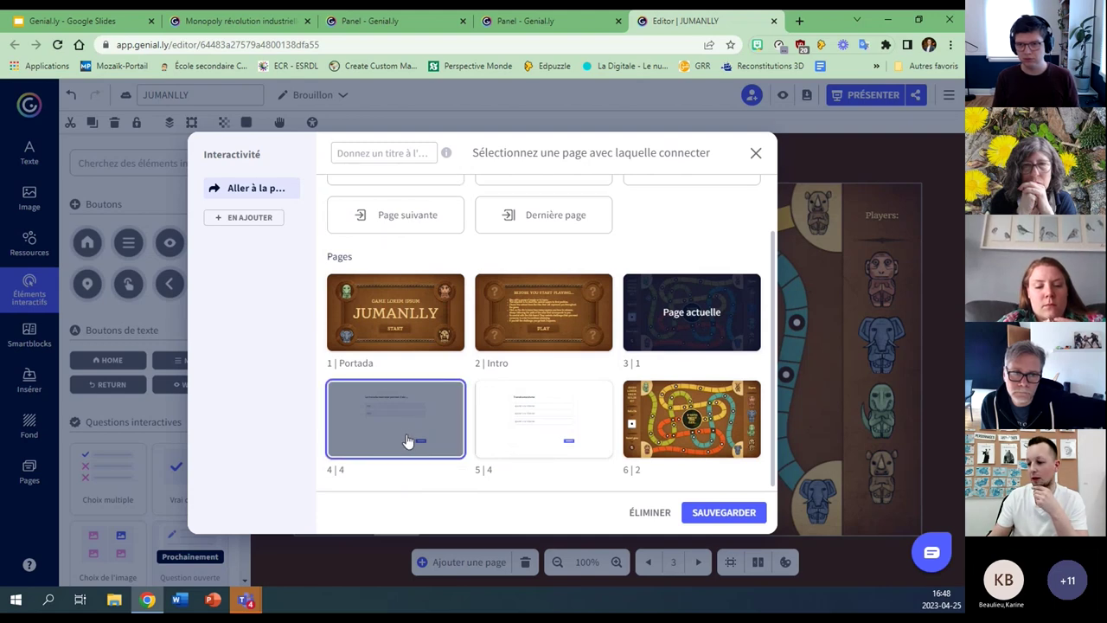
{"action": "left_click", "coordinate": [723, 512]}
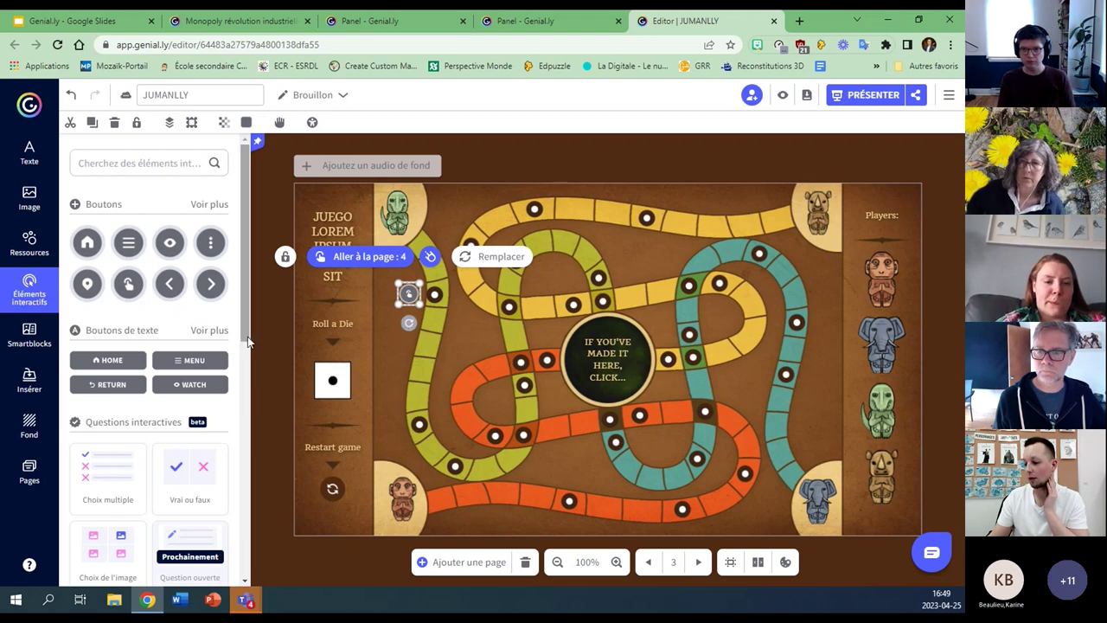
Add a back-arrow button to page 4, to the upper right of the true-or-false question.
{"action": "left_click", "coordinate": [33, 474]}
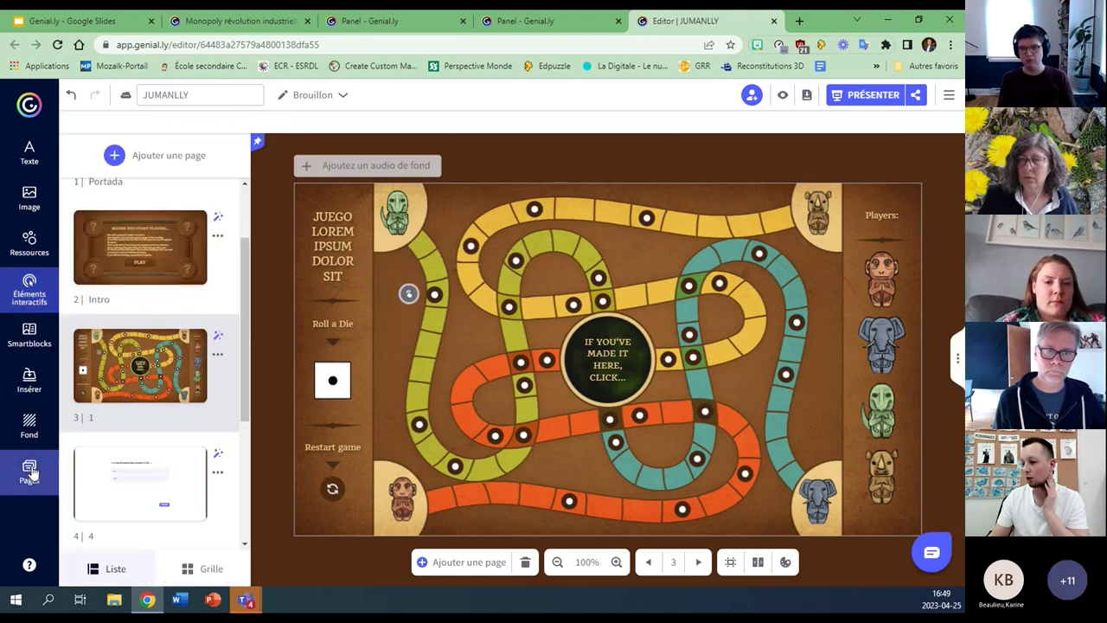
{"action": "scroll", "coordinate": [173, 448], "scroll_direction": "down", "scroll_amount": 1}
{"action": "scroll", "coordinate": [173, 448], "scroll_direction": "down", "scroll_amount": 1}
{"action": "left_click", "coordinate": [139, 359]}
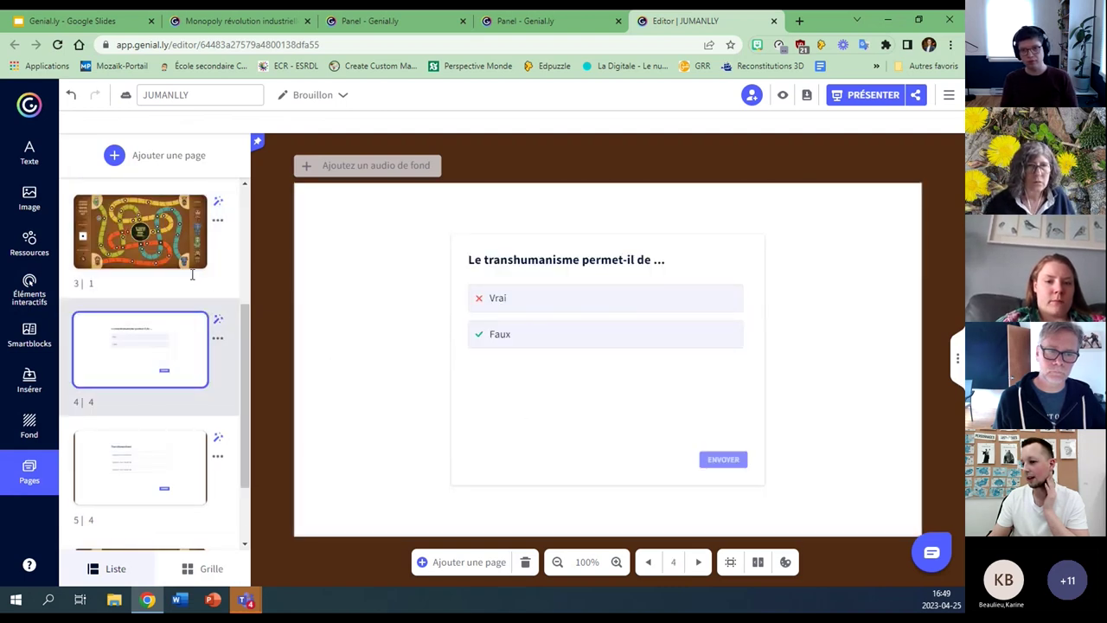
{"action": "left_click", "coordinate": [29, 290]}
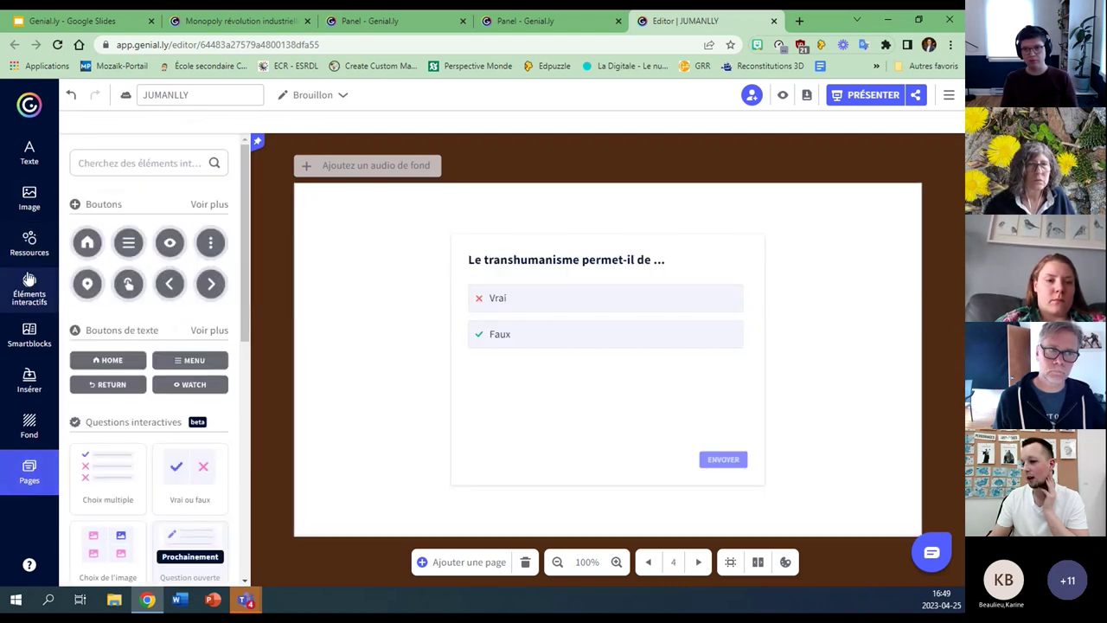
{"action": "left_click_drag", "start_coordinate": [249, 286], "coordinate": [842, 239]}
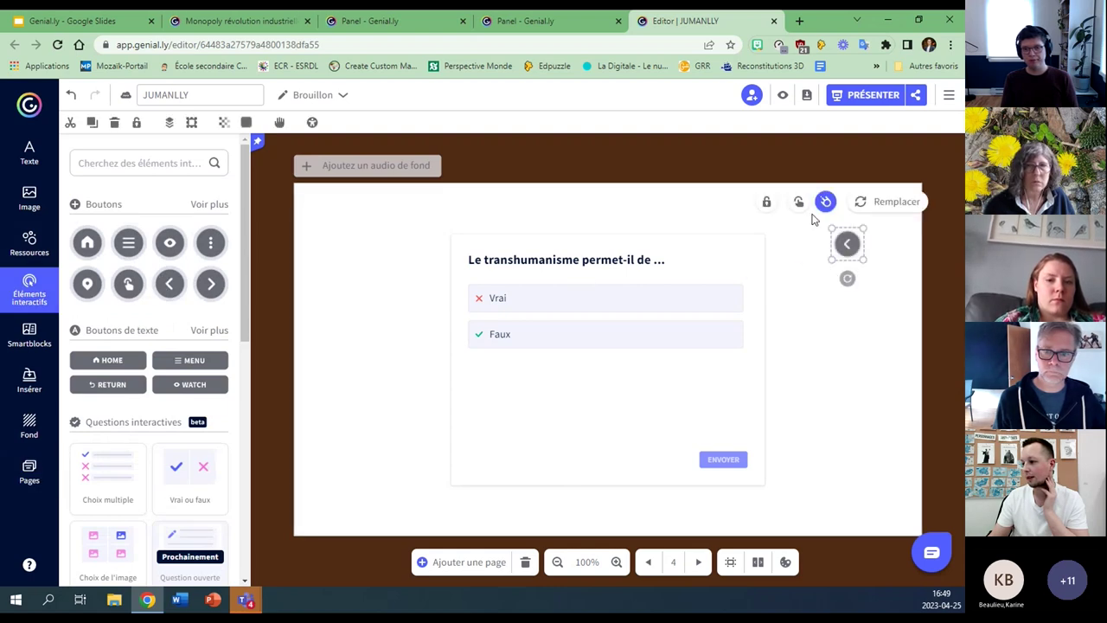
Make the back-arrow button go to page 3, the game board.
{"action": "left_click", "coordinate": [801, 204]}
{"action": "left_click", "coordinate": [528, 258]}
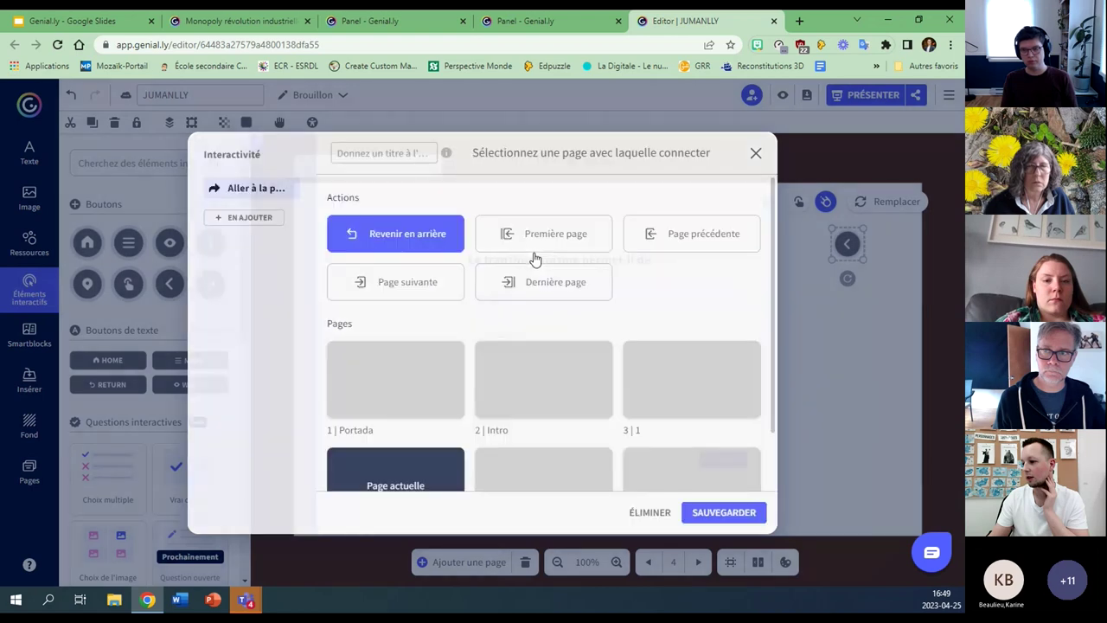
{"action": "scroll", "coordinate": [688, 329], "scroll_direction": "down", "scroll_amount": 2}
{"action": "left_click", "coordinate": [688, 316]}
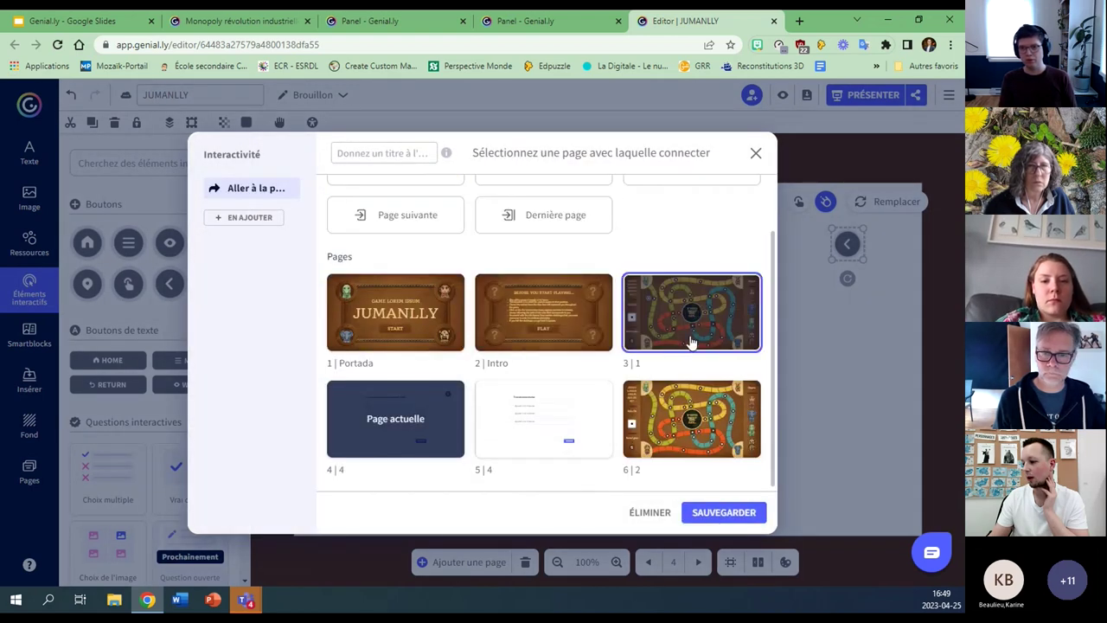